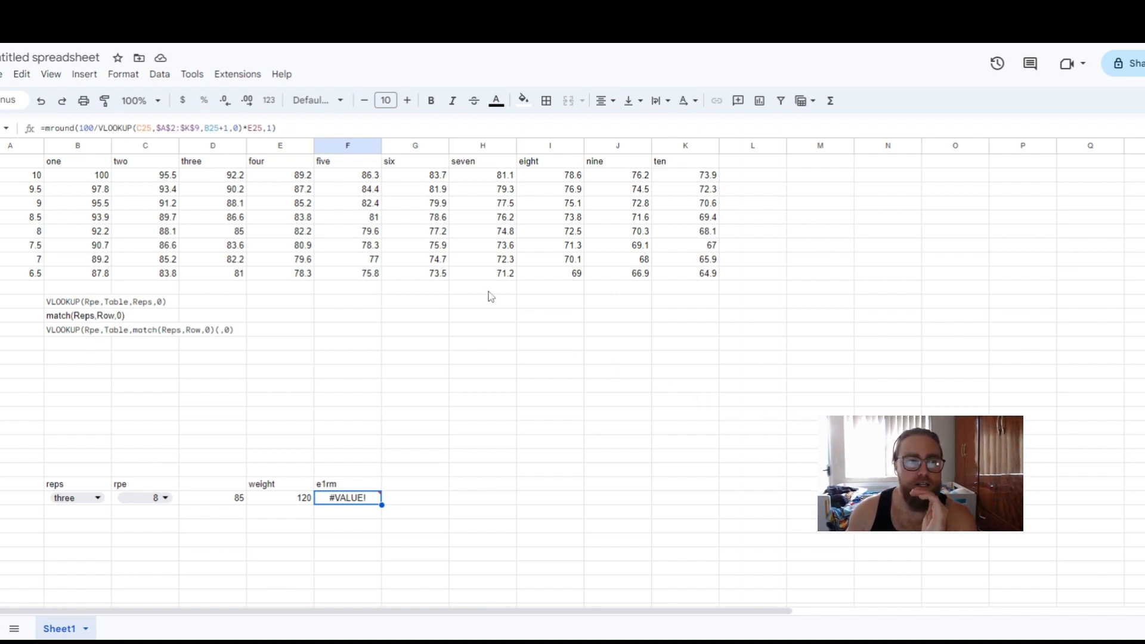
Examine the RPE percentage table by selecting its RPE column, the reps header row and the value ranges.
drag(25, 179, 27, 273)
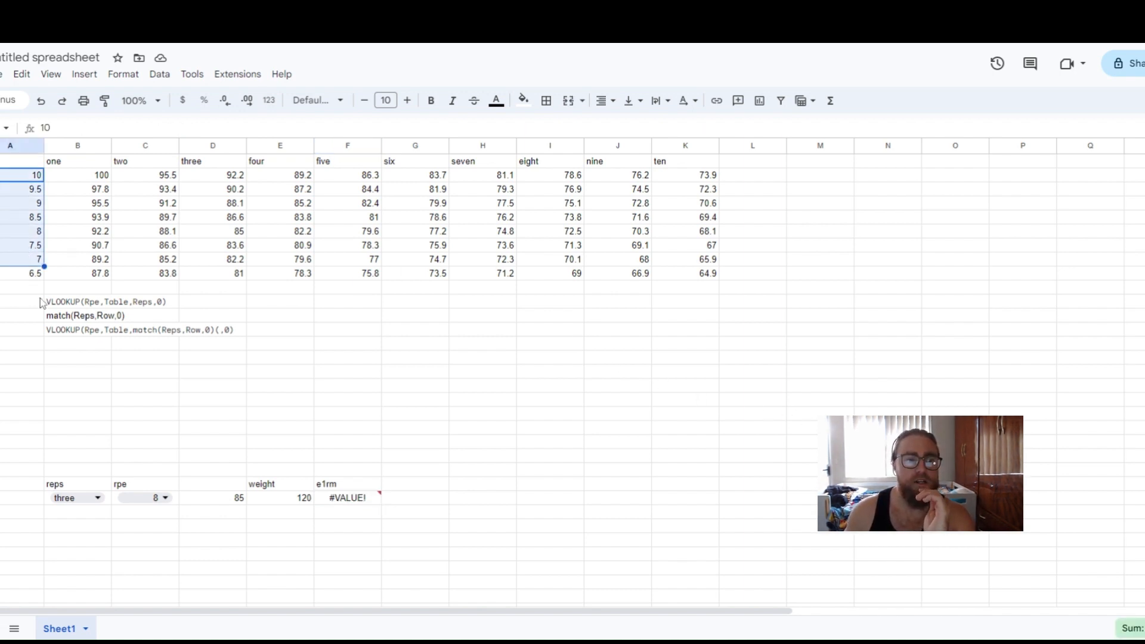
click(27, 273)
drag(25, 166, 524, 169)
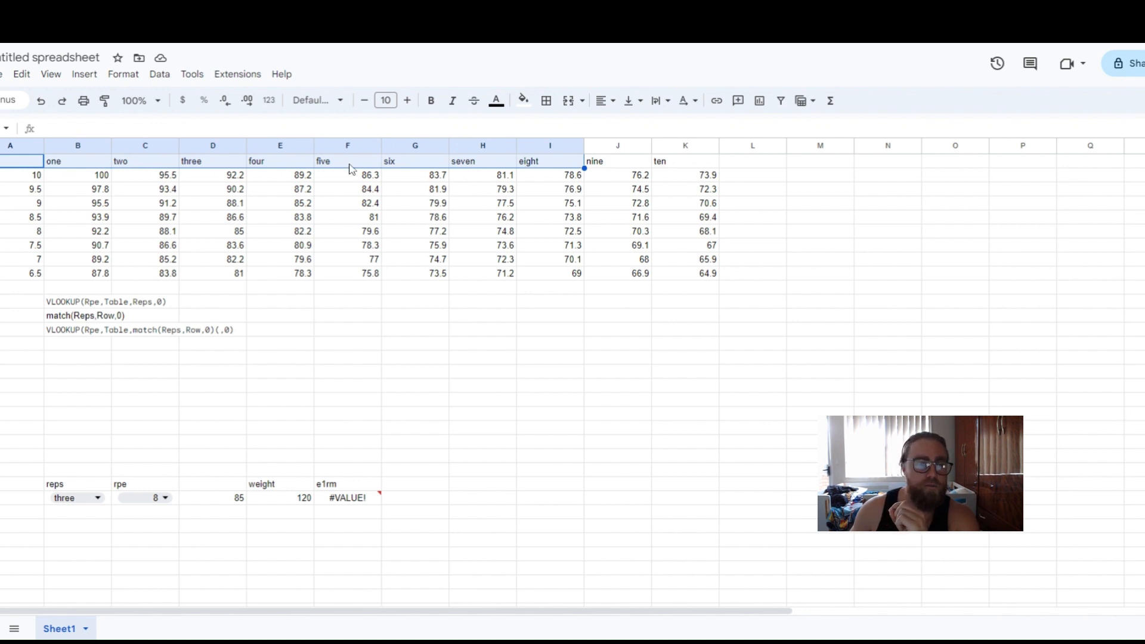
click(152, 427)
drag(20, 163, 215, 170)
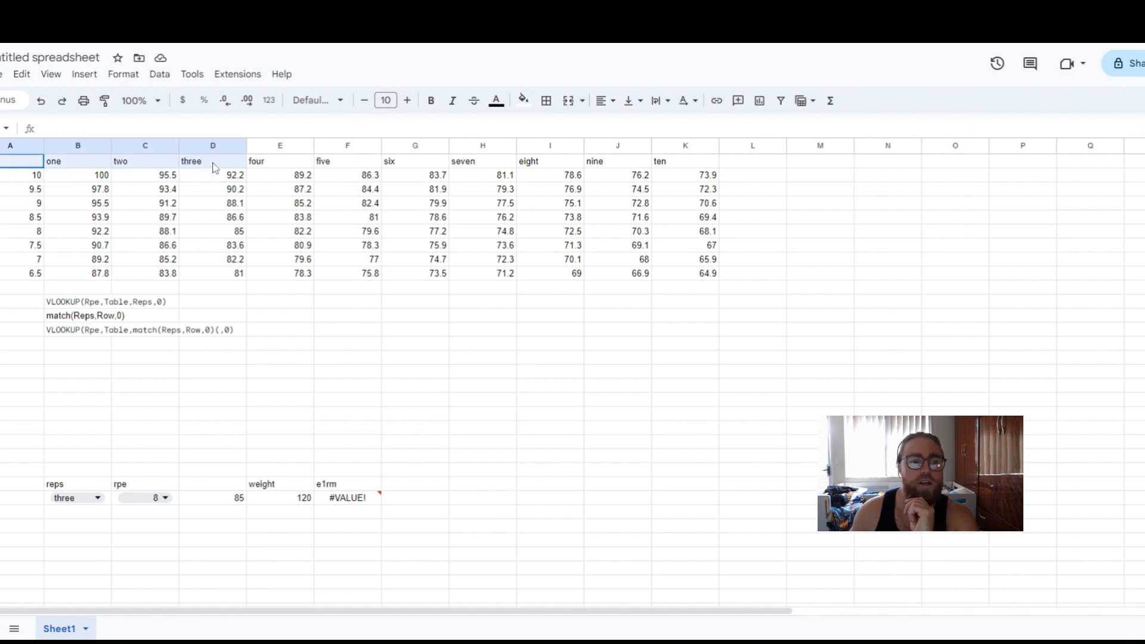
drag(2, 172, 709, 170)
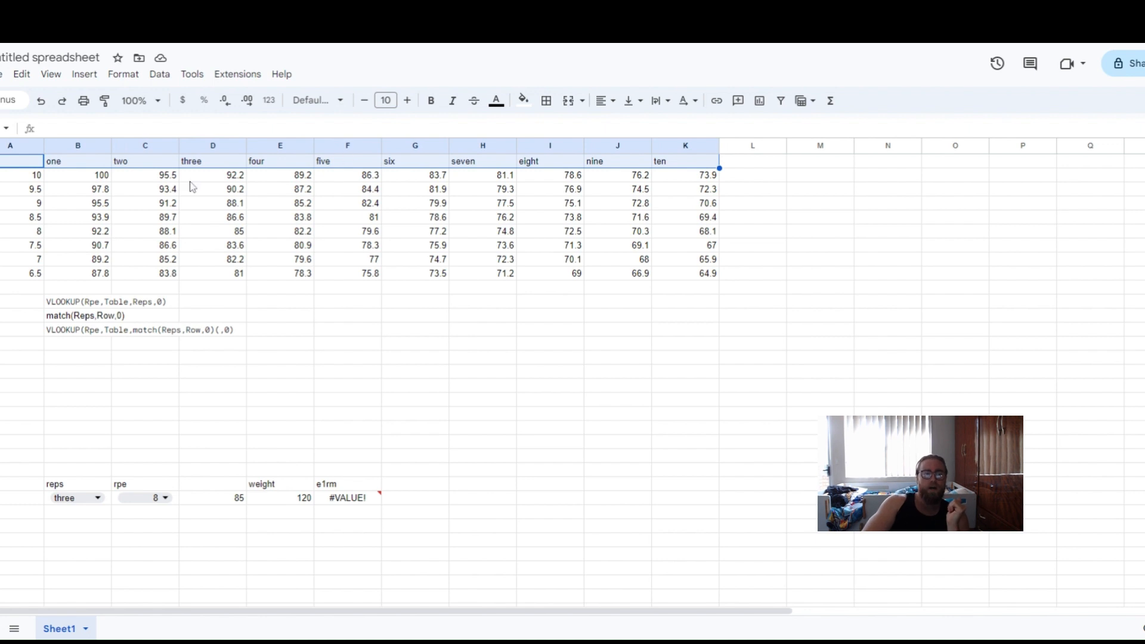
click(32, 165)
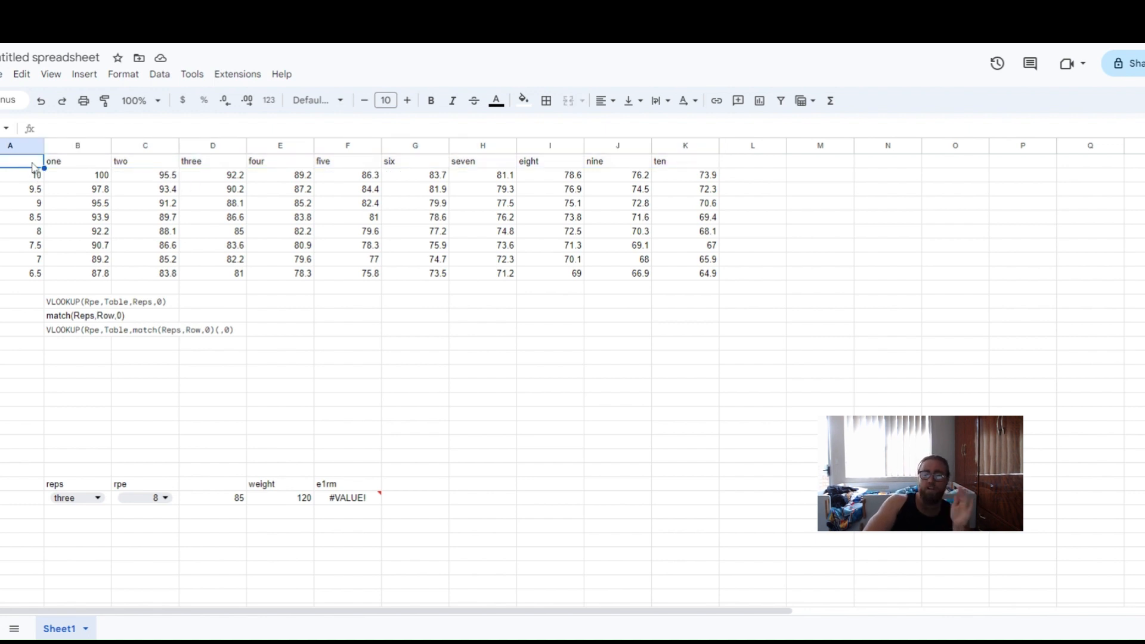
drag(33, 165, 704, 170)
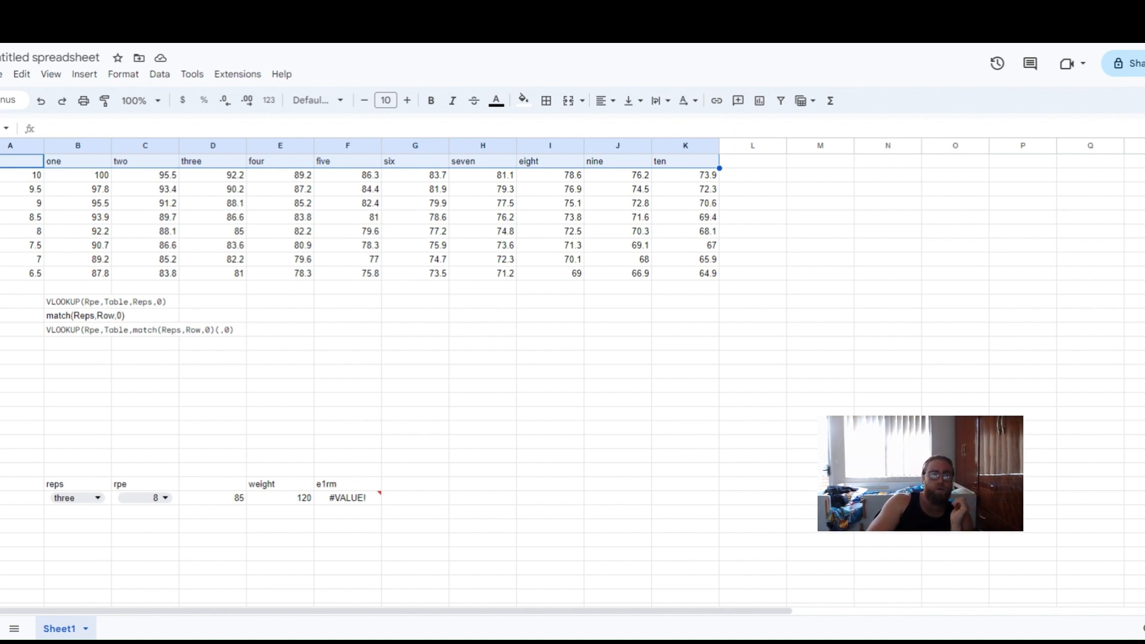
drag(37, 161, 34, 285)
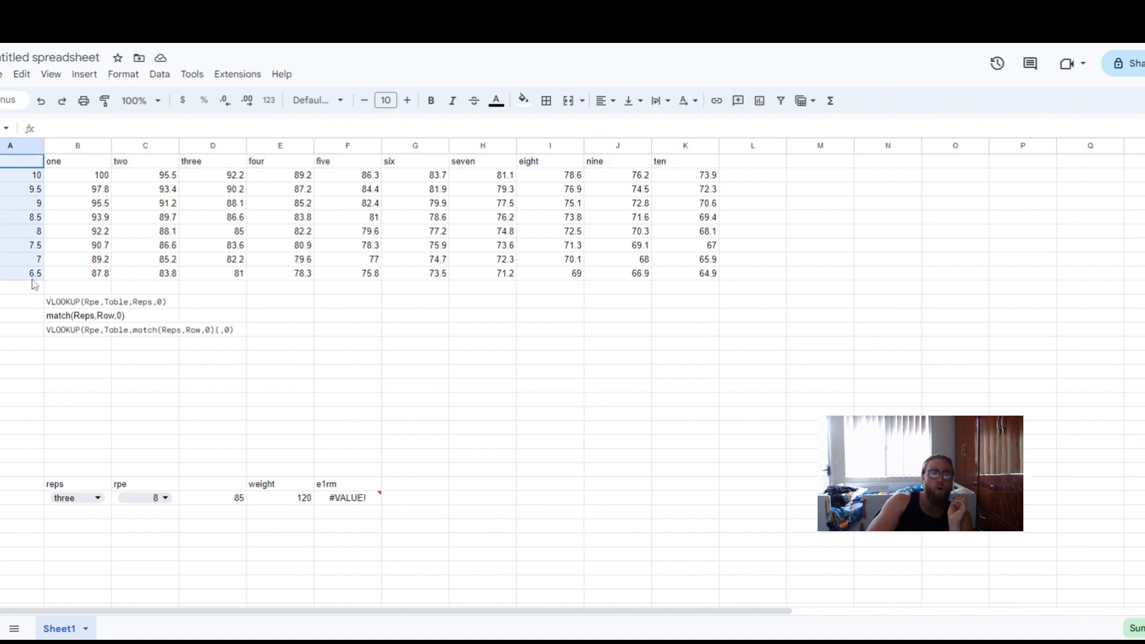
drag(79, 160, 209, 161)
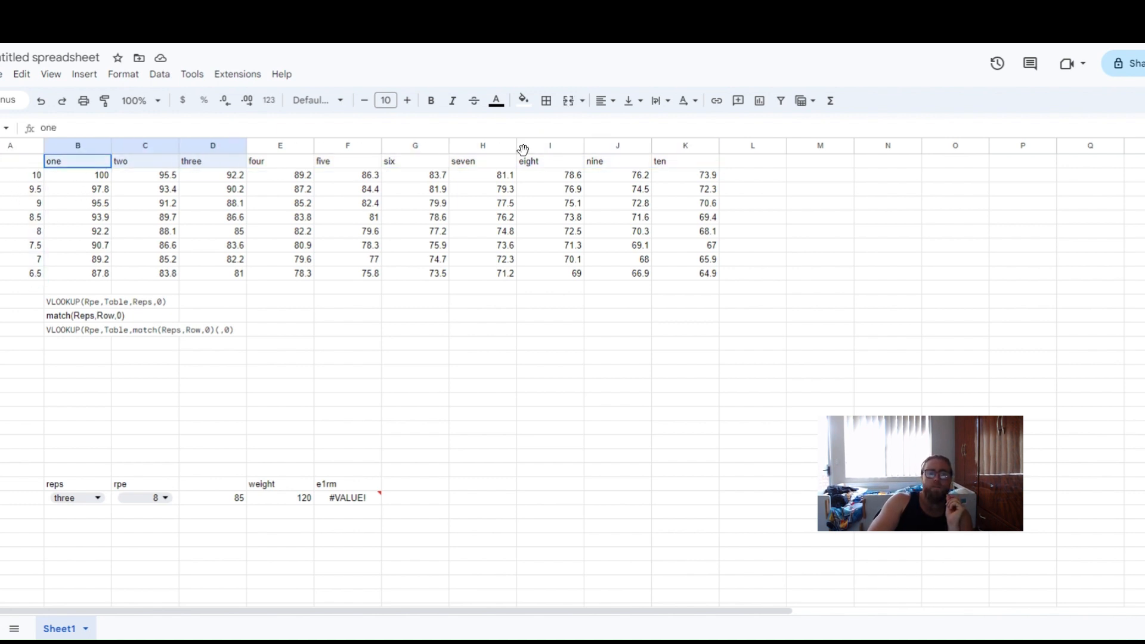
drag(523, 150, 718, 163)
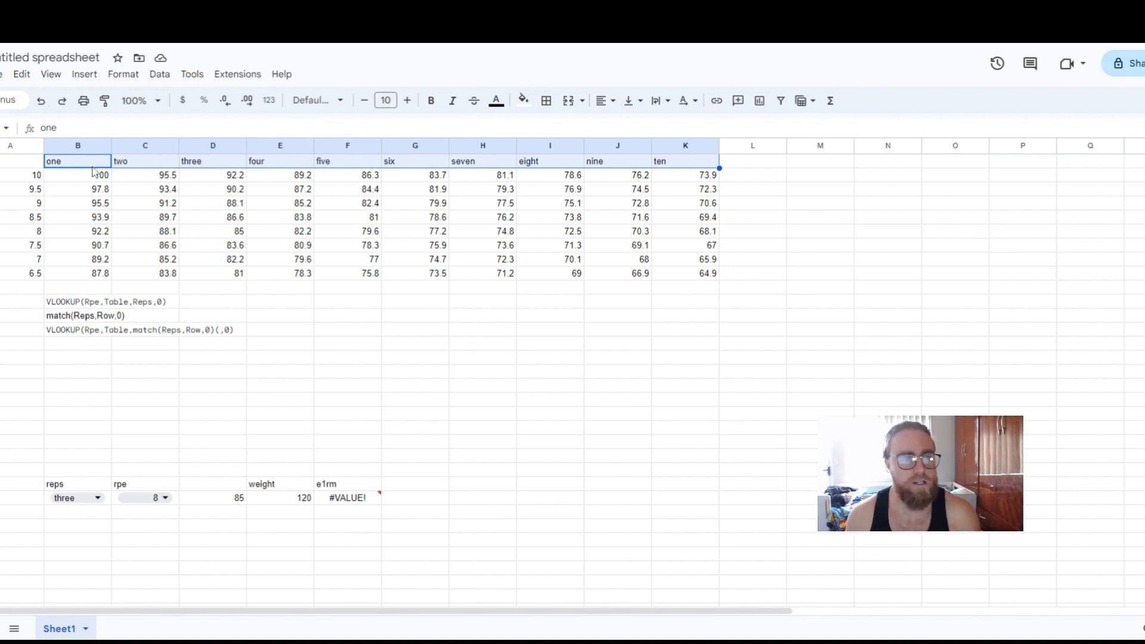
Review the VLOOKUP and MATCH syntax notes, the reps dropdown cell and a table cell's formula.
click(87, 306)
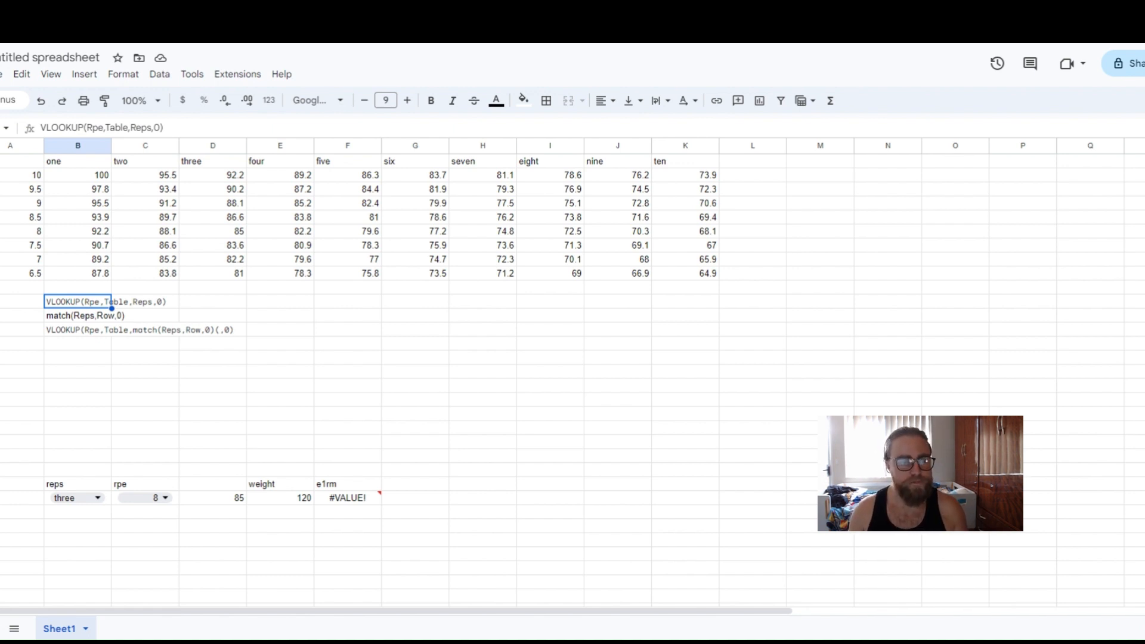
click(77, 316)
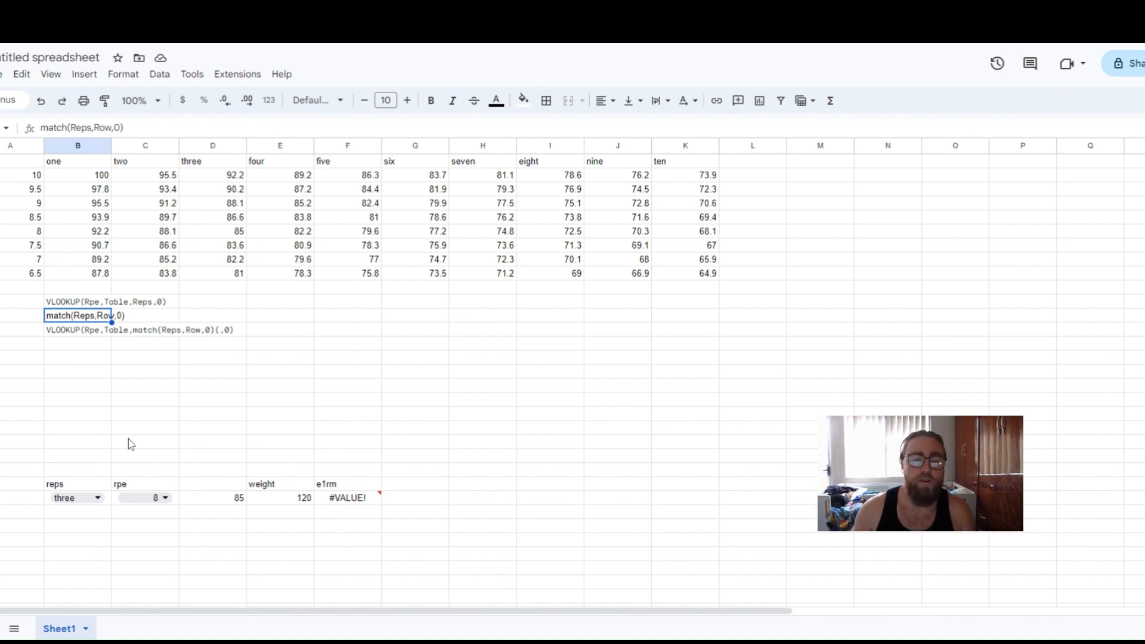
click(107, 504)
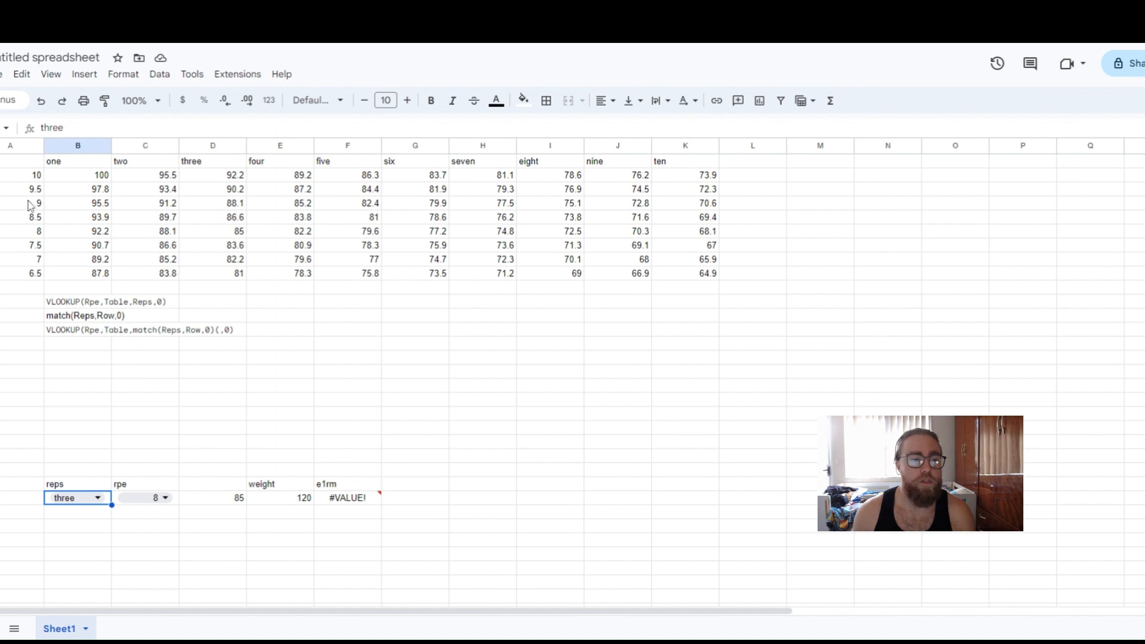
drag(30, 167, 667, 166)
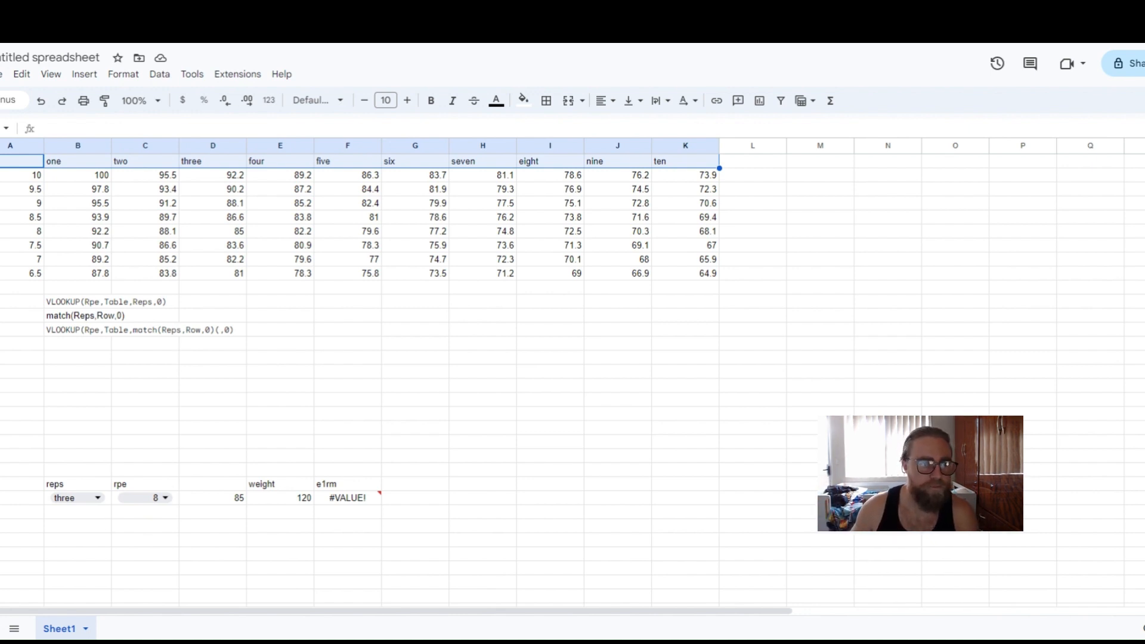
click(135, 220)
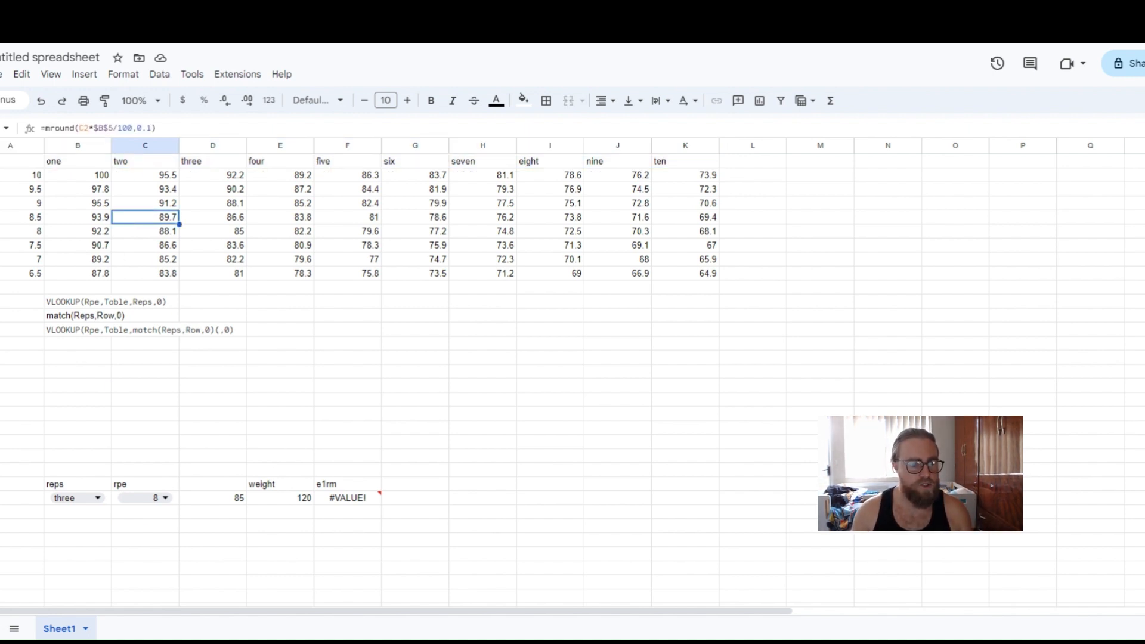
Enter =match(B25,A1:K1,0) in C24 to find the selected reps within the header row.
click(71, 317)
click(154, 319)
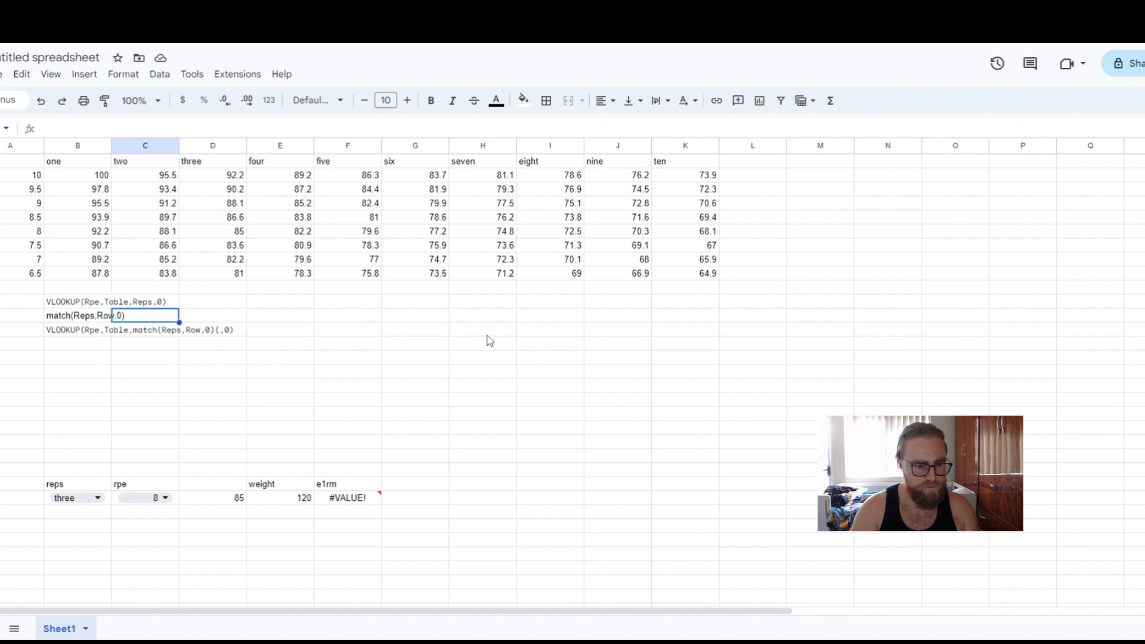
text(=match)
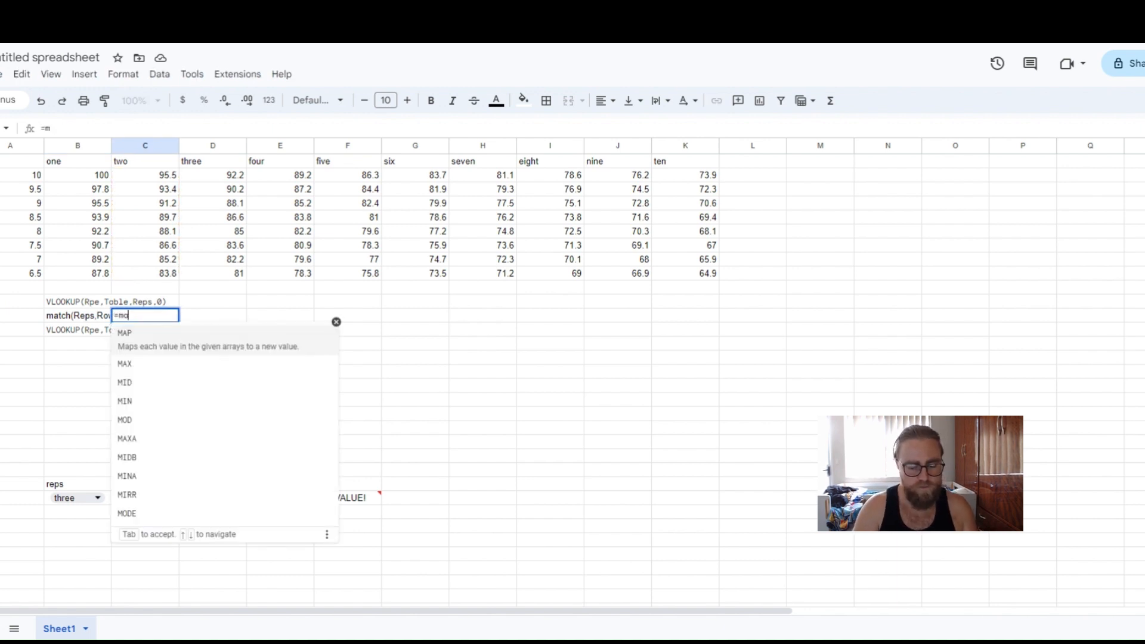
text(()
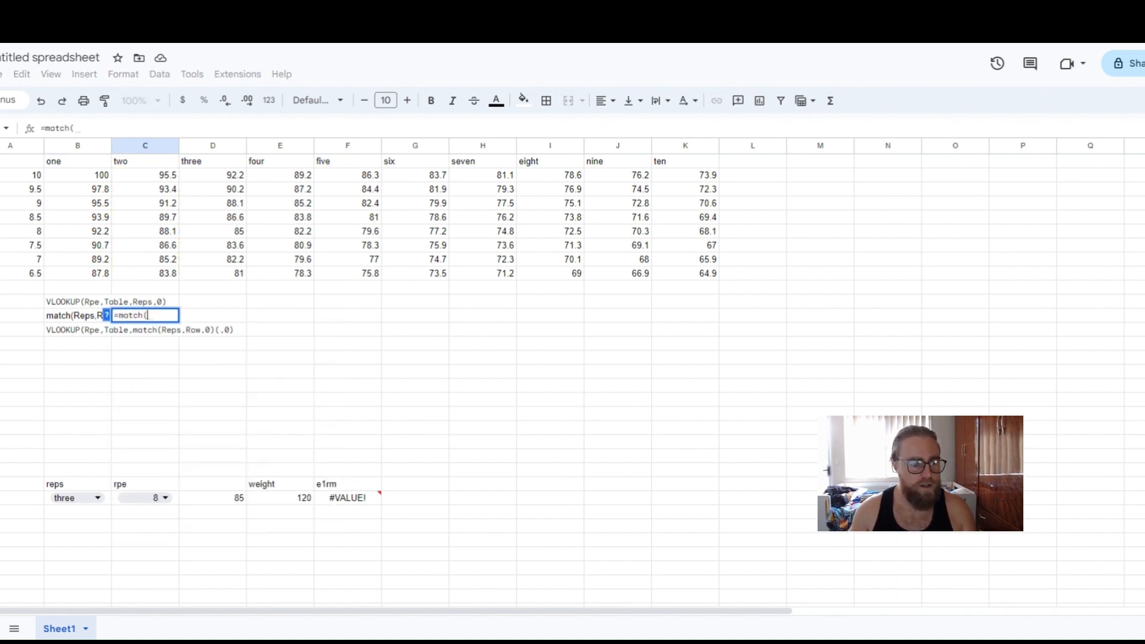
click(110, 501)
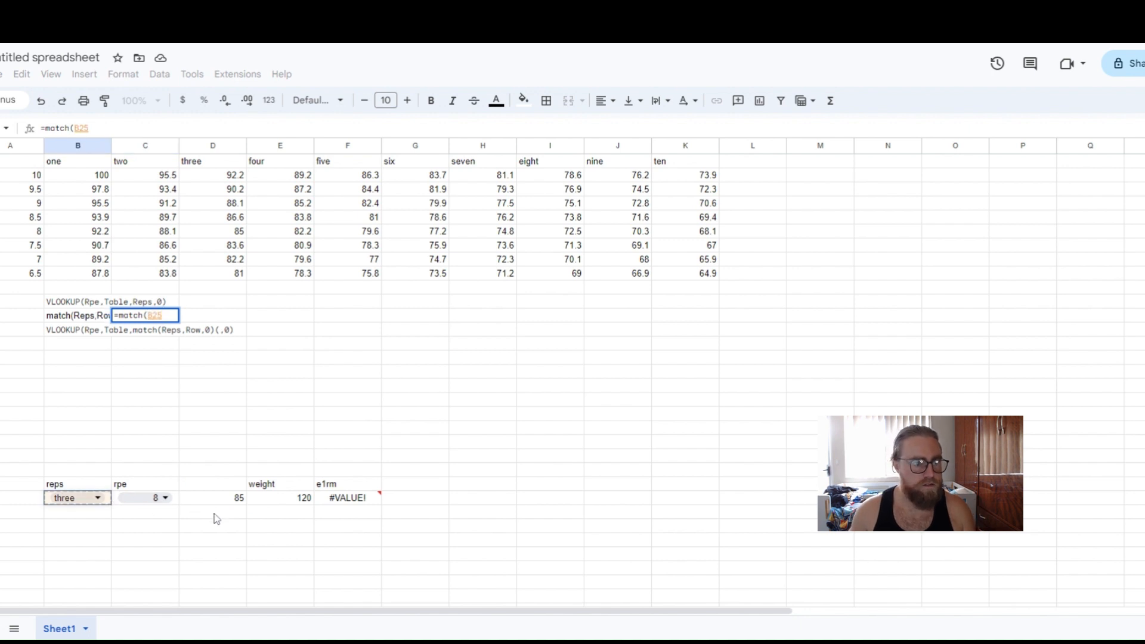
text(,)
drag(23, 161, 669, 164)
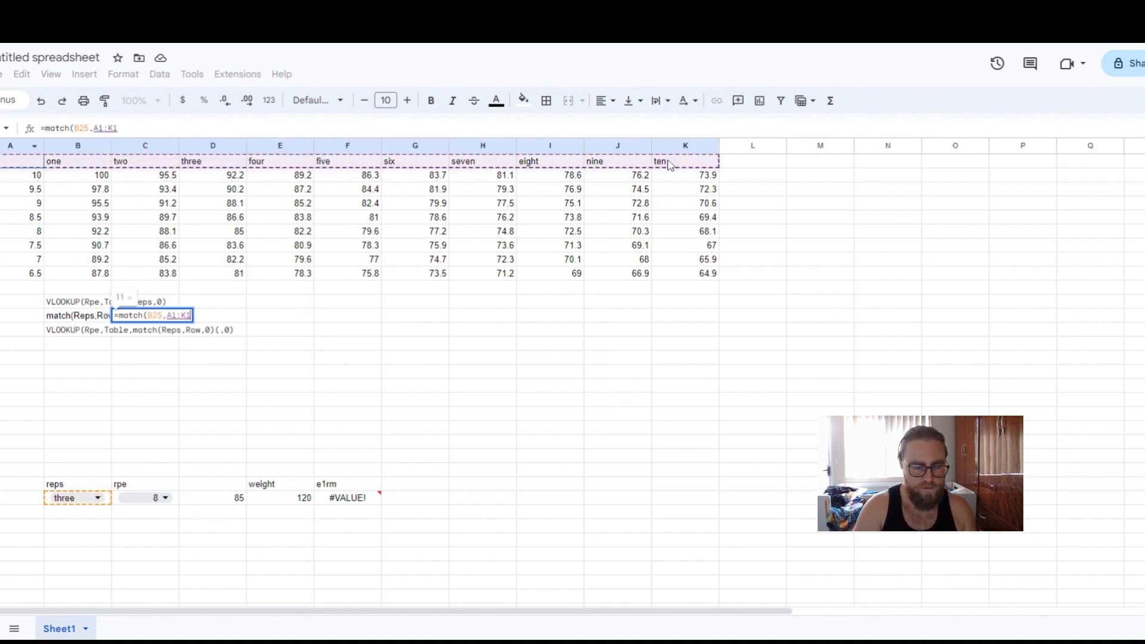
text(,0))
key(Return)
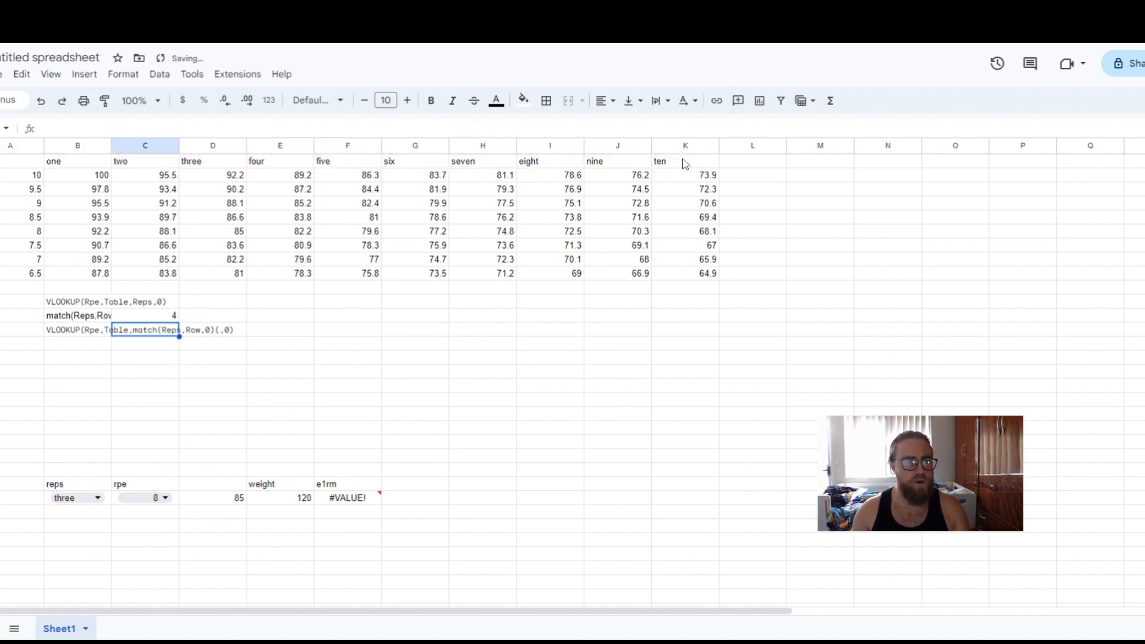
Change the reps dropdown selection to six to test the MATCH formula.
click(145, 320)
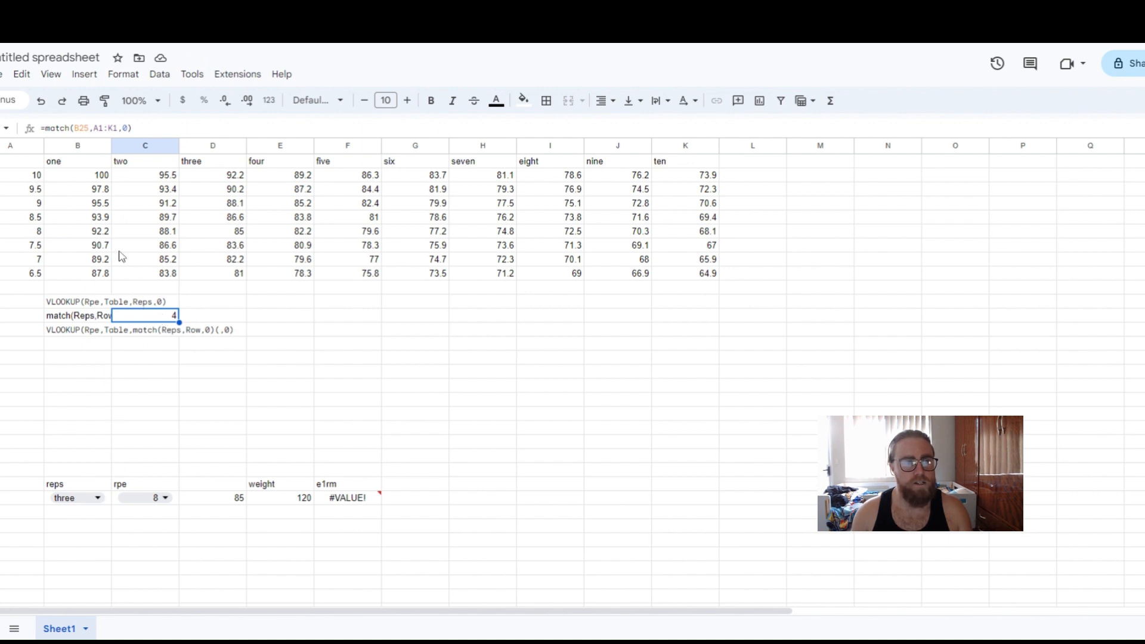
drag(31, 167, 713, 166)
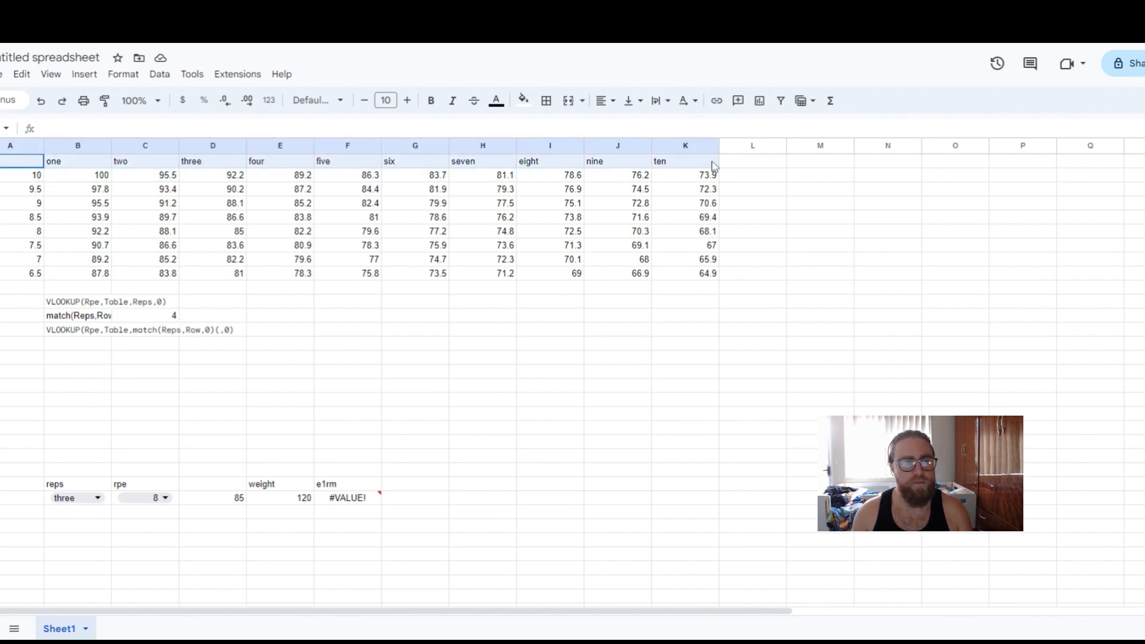
click(172, 317)
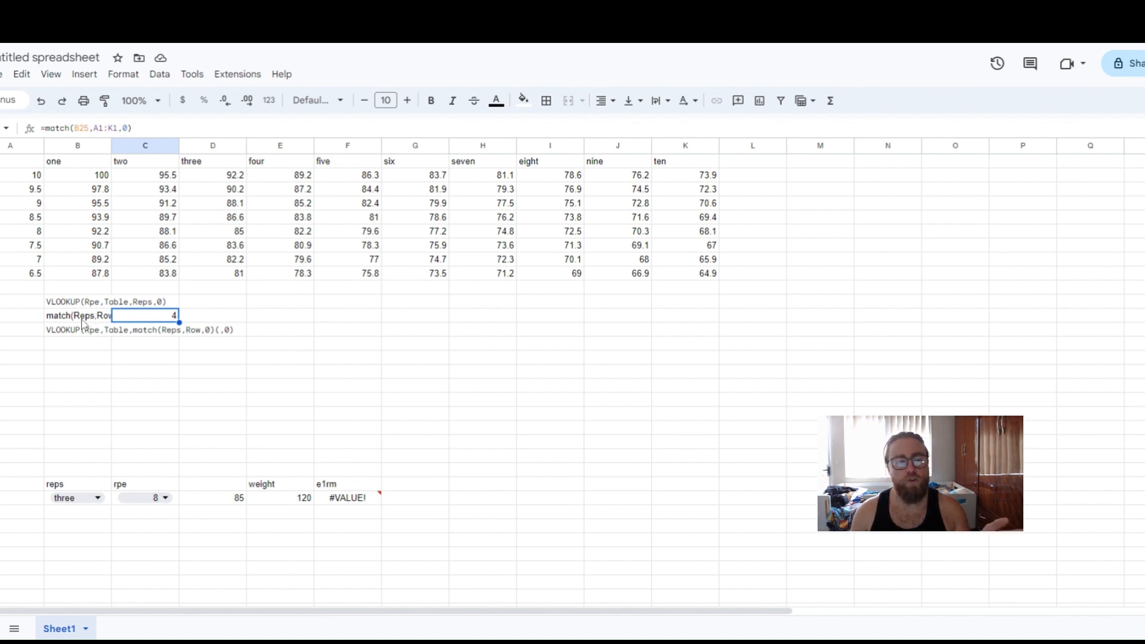
click(96, 503)
scroll(93, 573, down, 1)
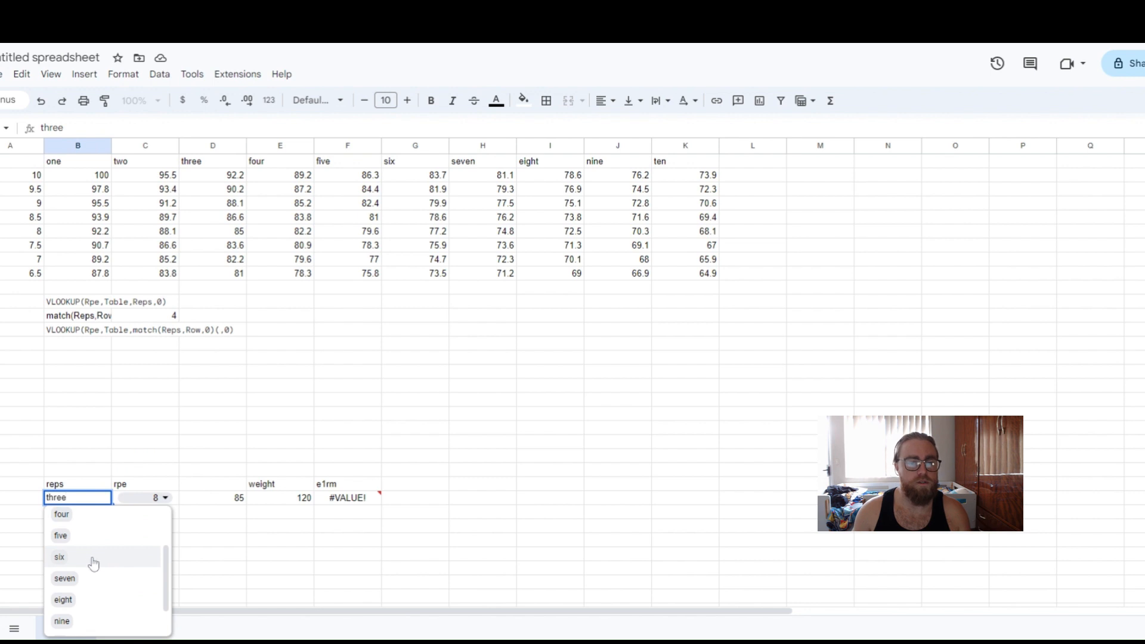
click(95, 563)
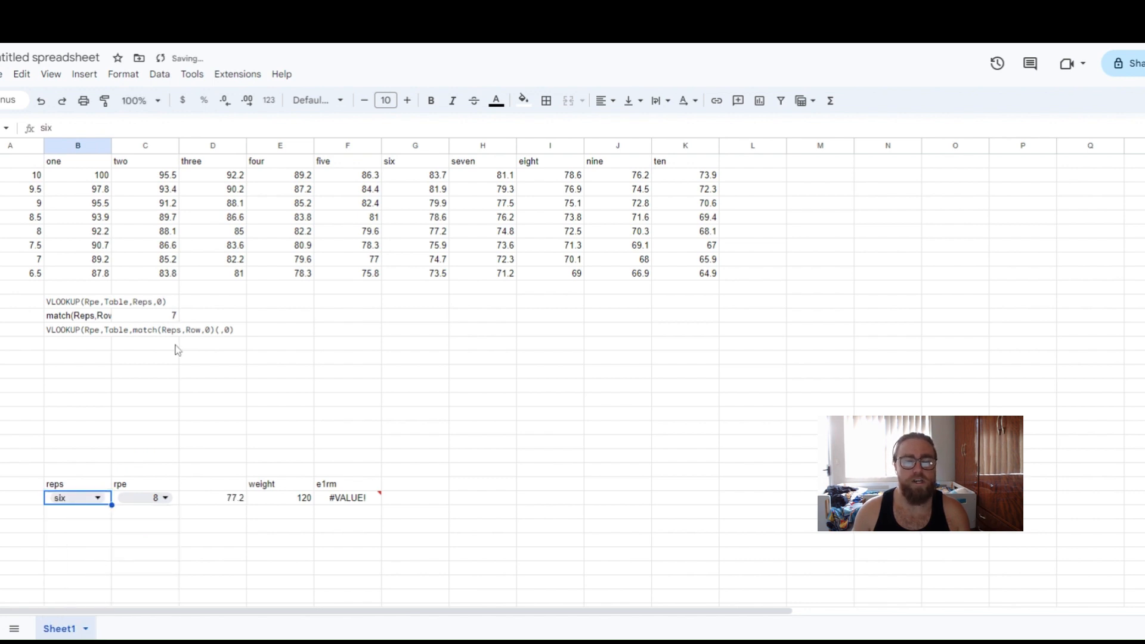
Inspect the MATCH result and the existing VLOOKUP formula in the percentage cell next to the rpe dropdown.
click(171, 316)
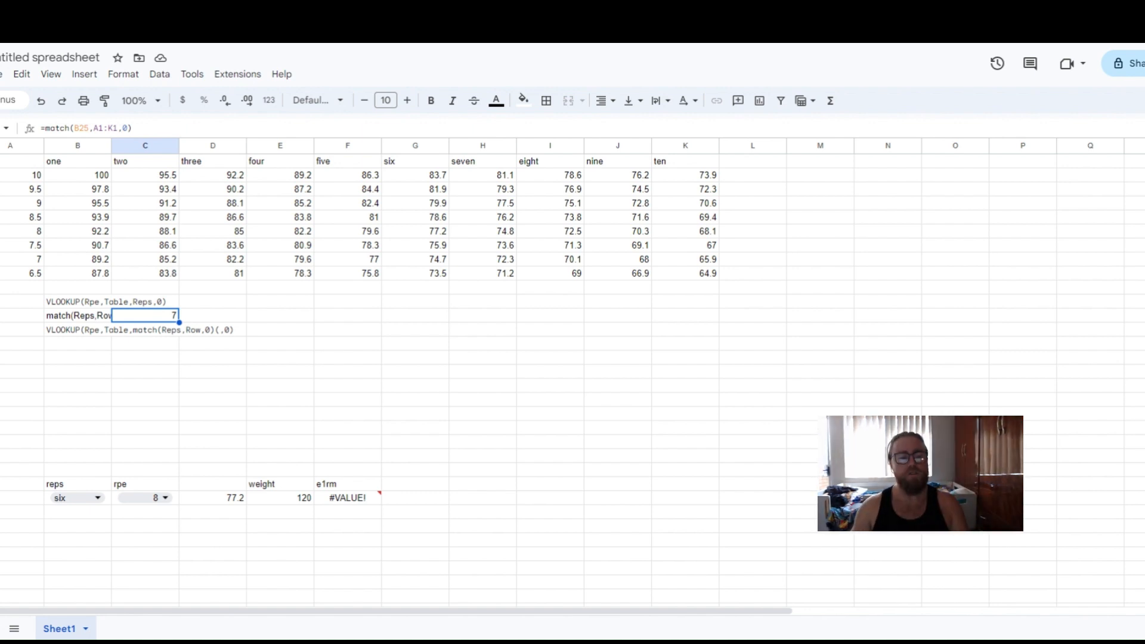
click(106, 343)
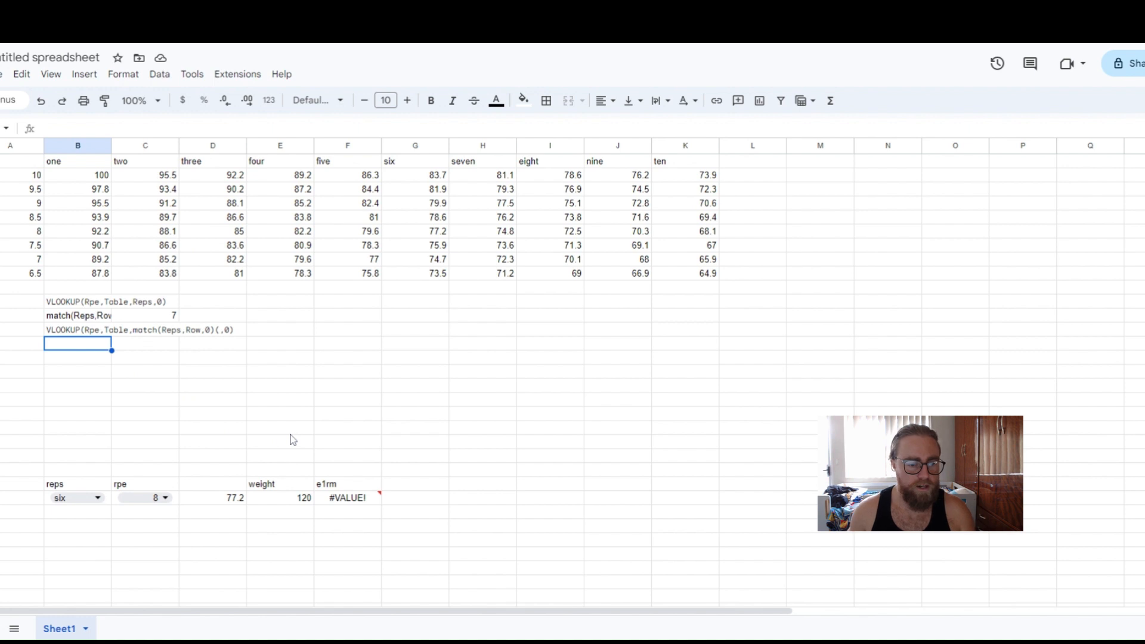
click(241, 503)
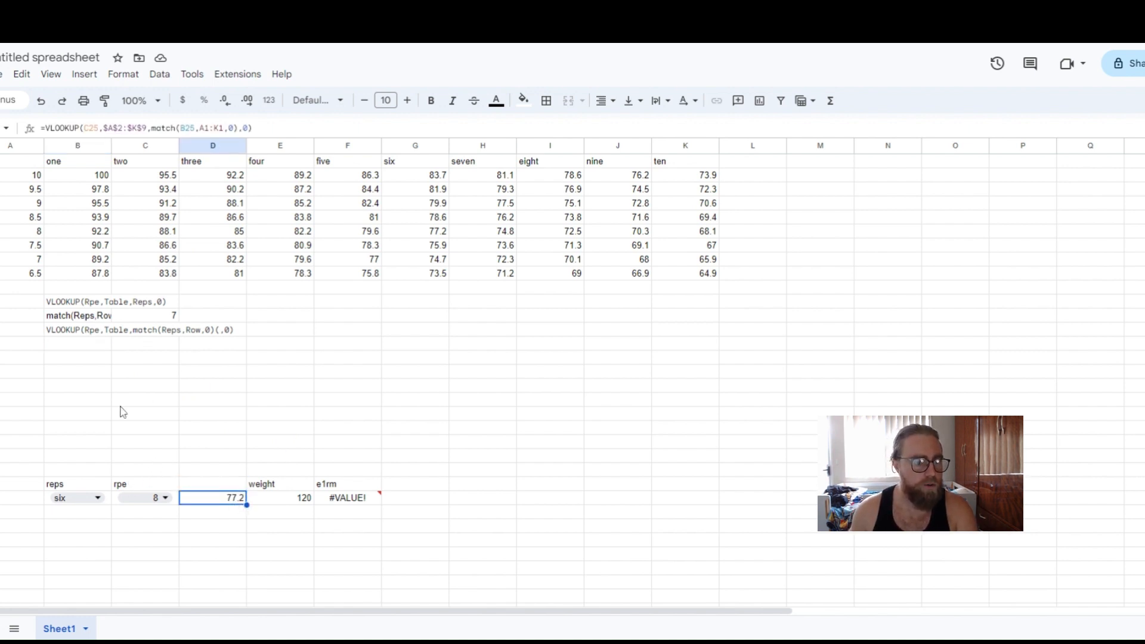
click(204, 417)
click(236, 504)
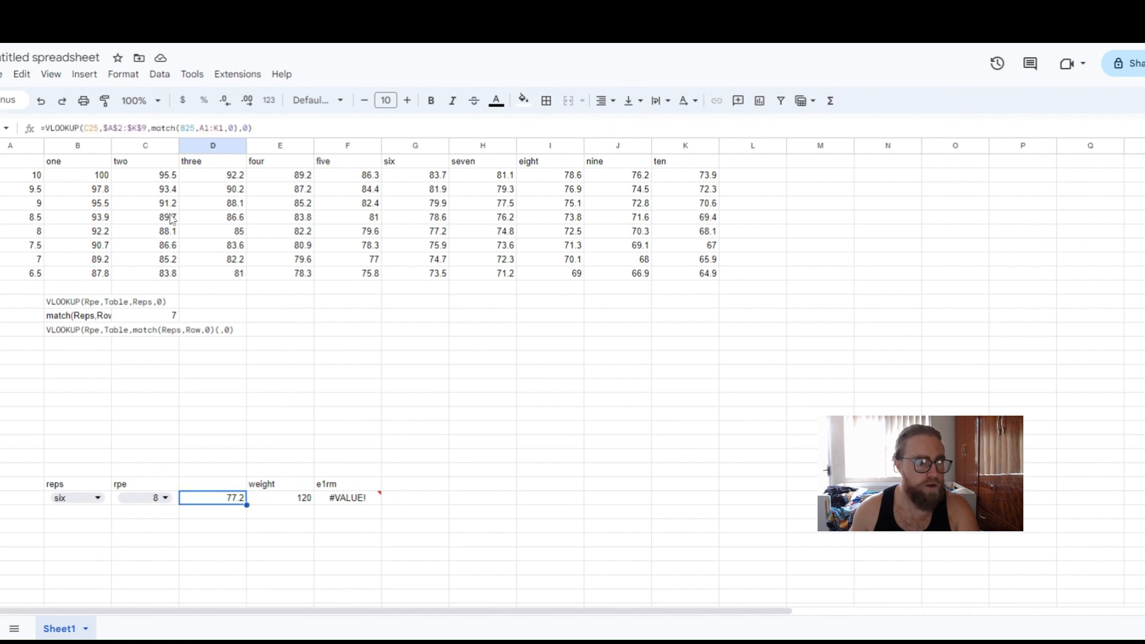
click(107, 343)
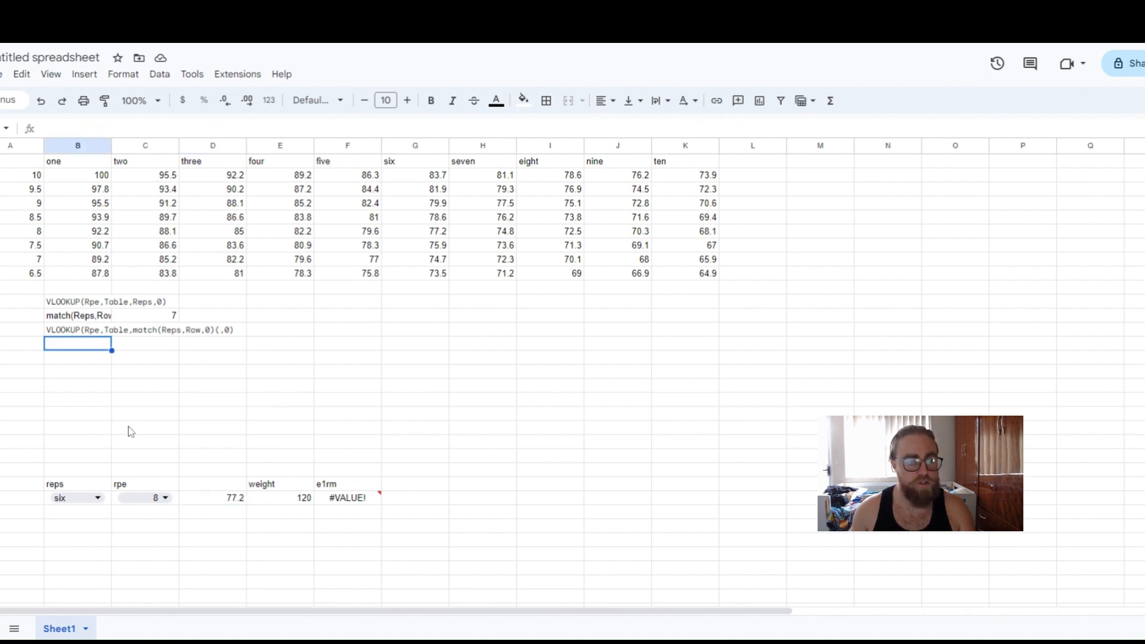
click(111, 504)
click(175, 503)
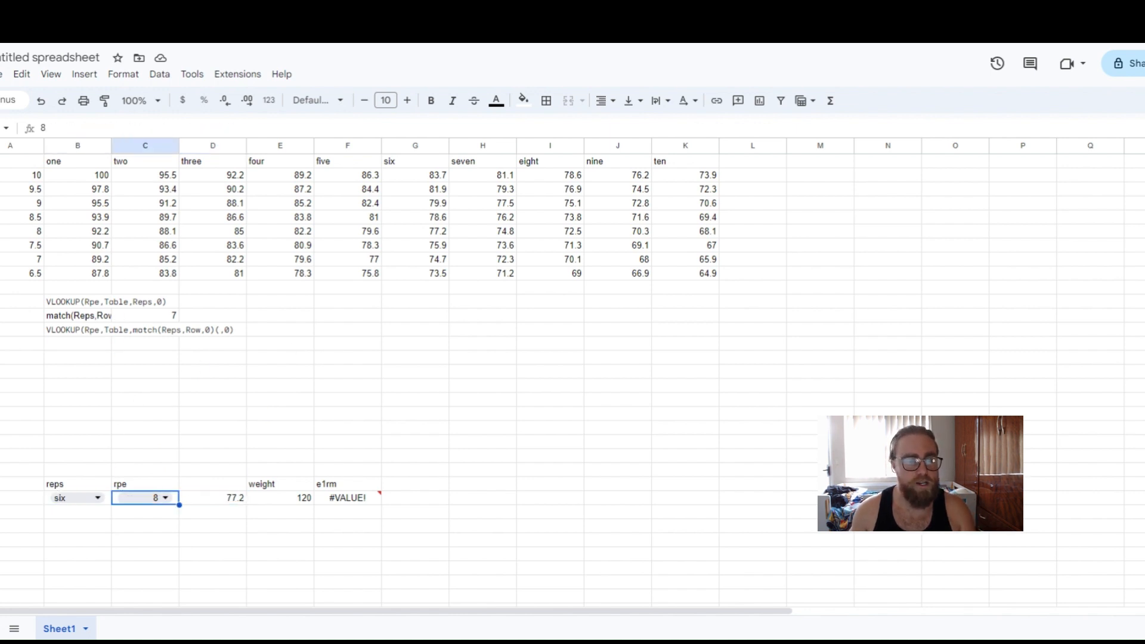
click(79, 346)
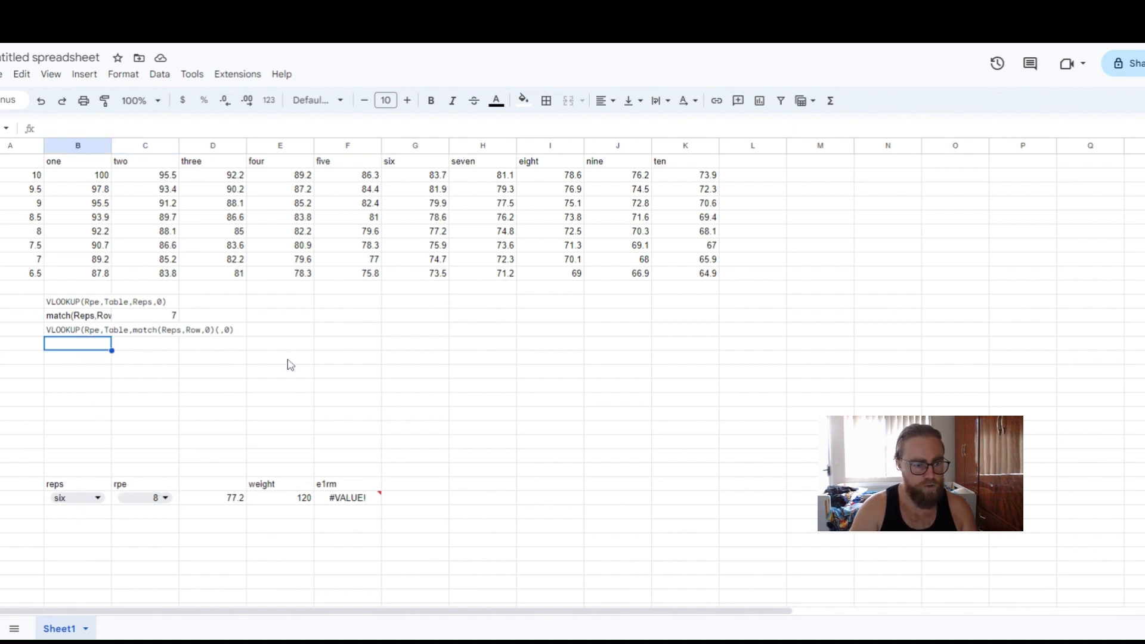
Start a VLOOKUP in the cell below the syntax notes using the rpe cell C25 and the absolute table range $A$1:$K$9.
text(=vloo)
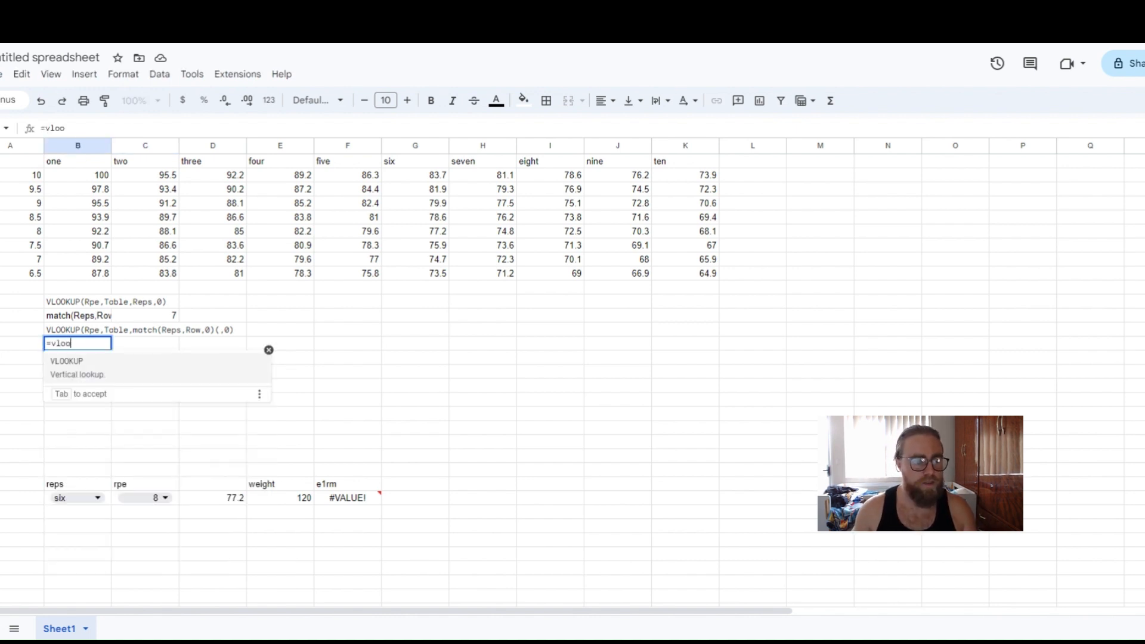
key(Tab)
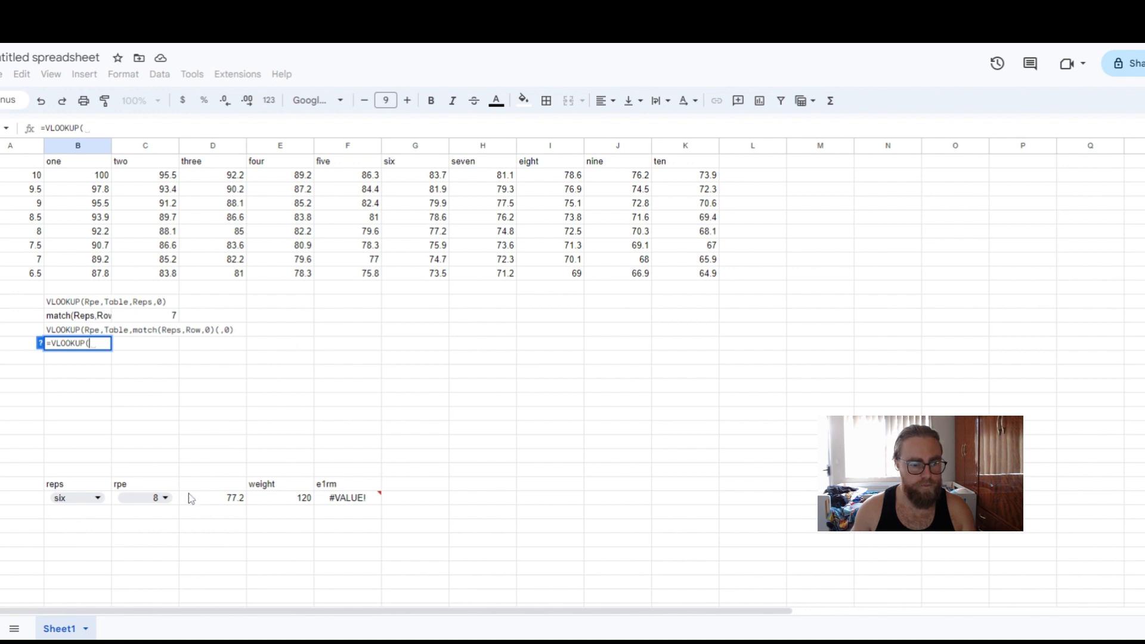
click(175, 501)
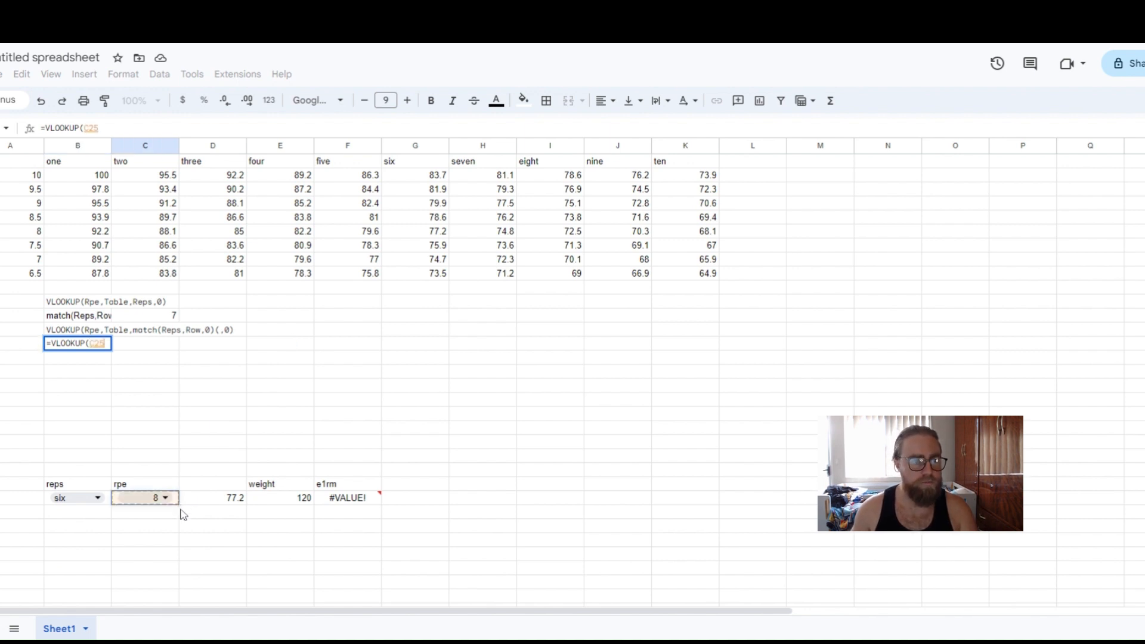
text(,)
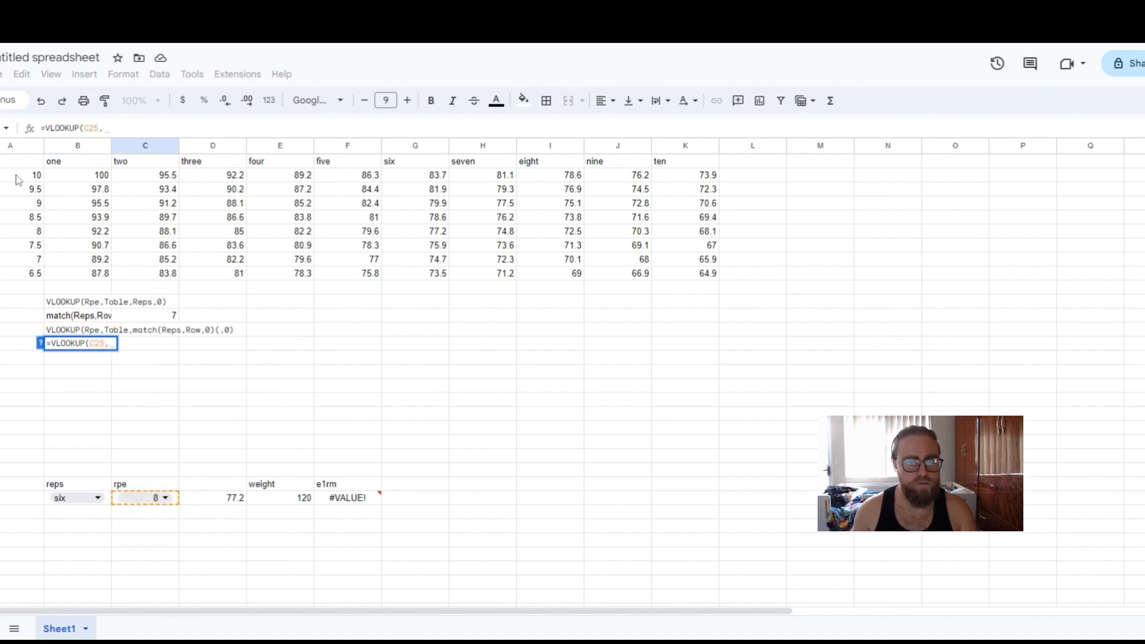
drag(13, 161, 704, 275)
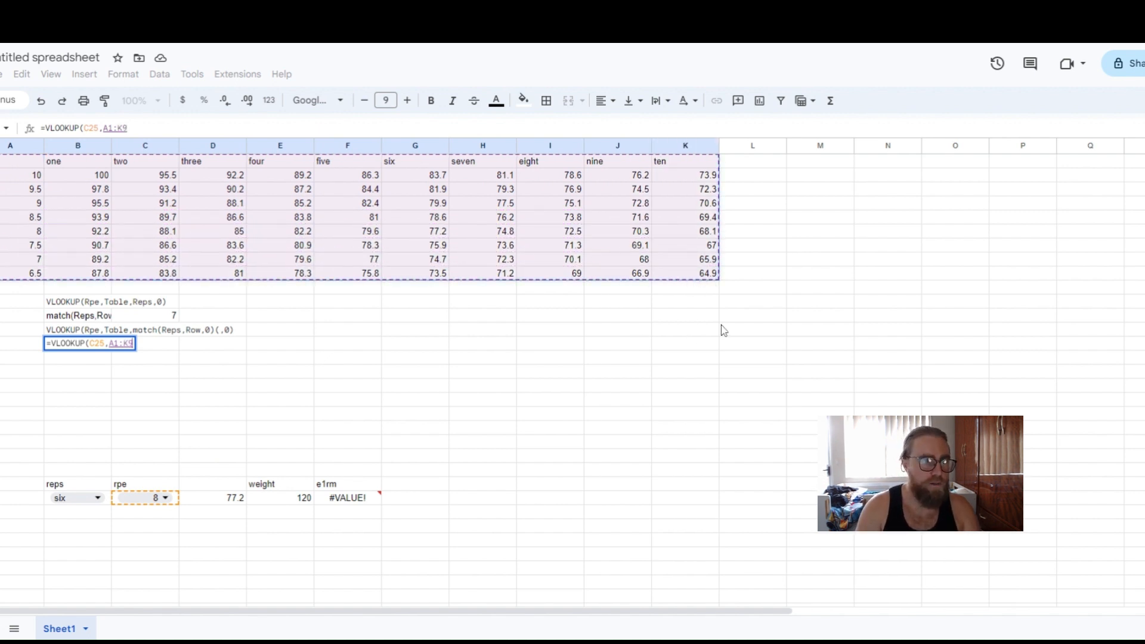
key(F4)
text(,)
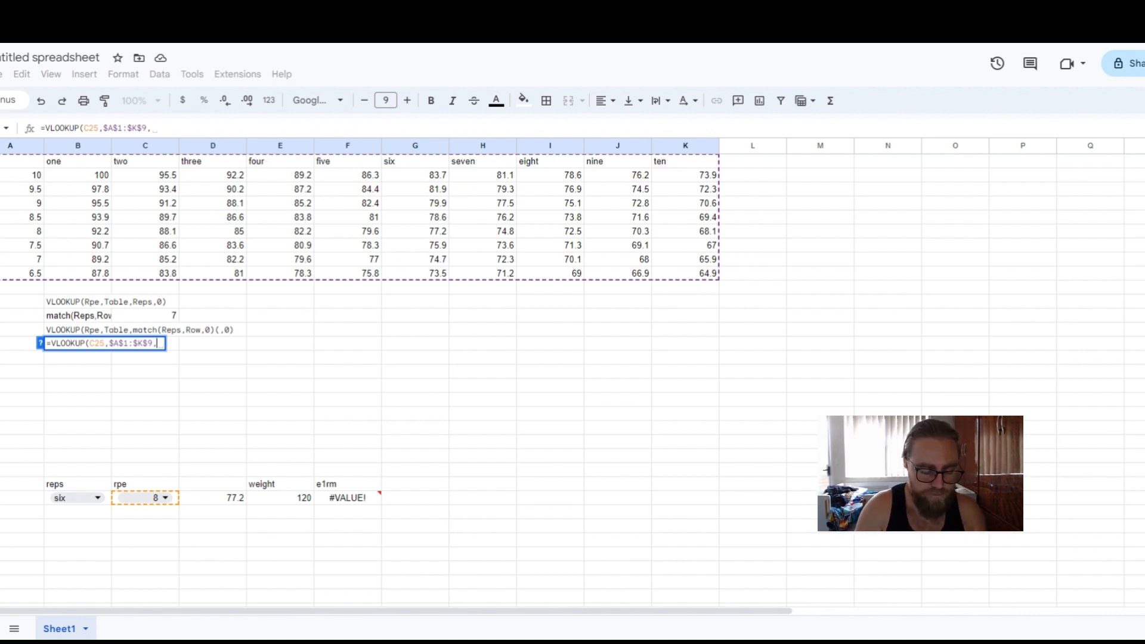
Nest match(B25,$A$1:$K$1,0) as the column index and finish the formula with an exact-match 0.
text(ma)
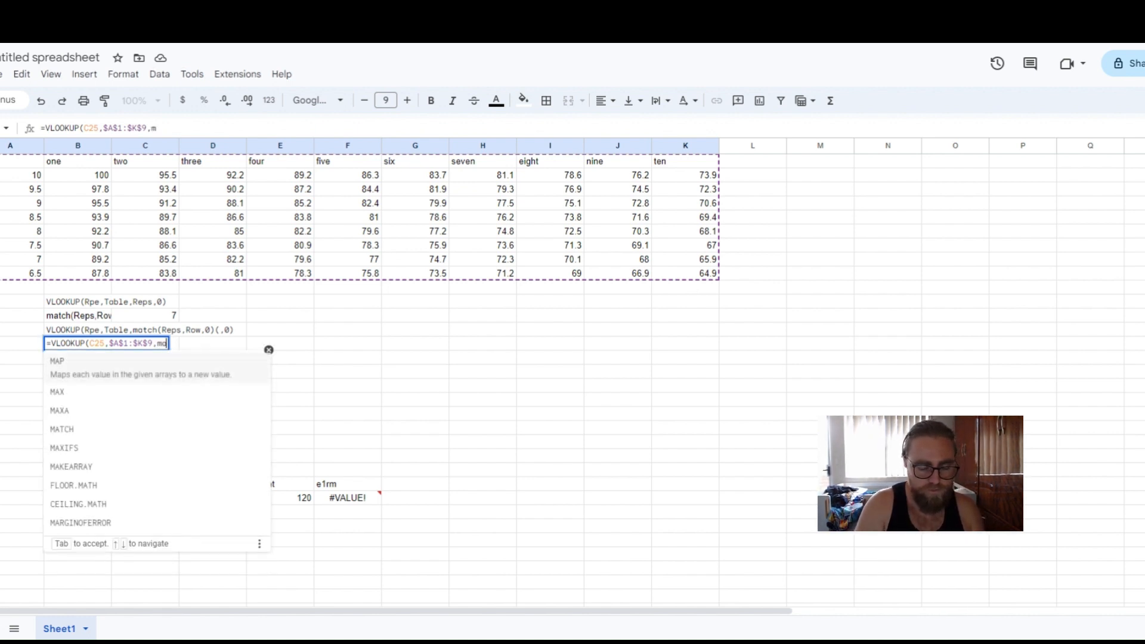
text(tch()
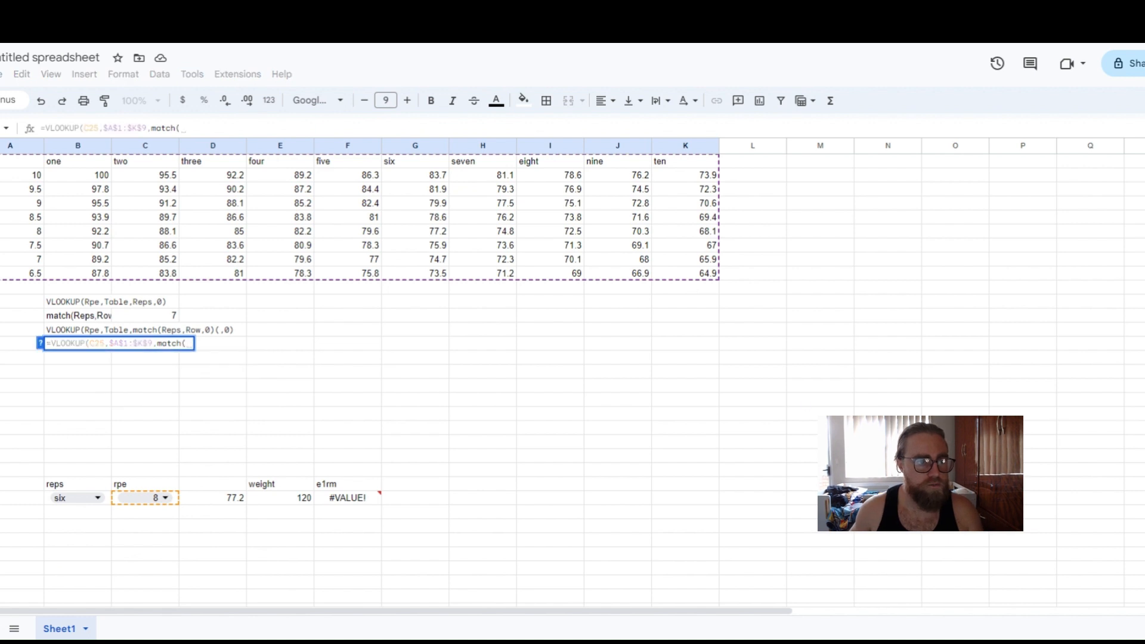
click(108, 499)
text(,)
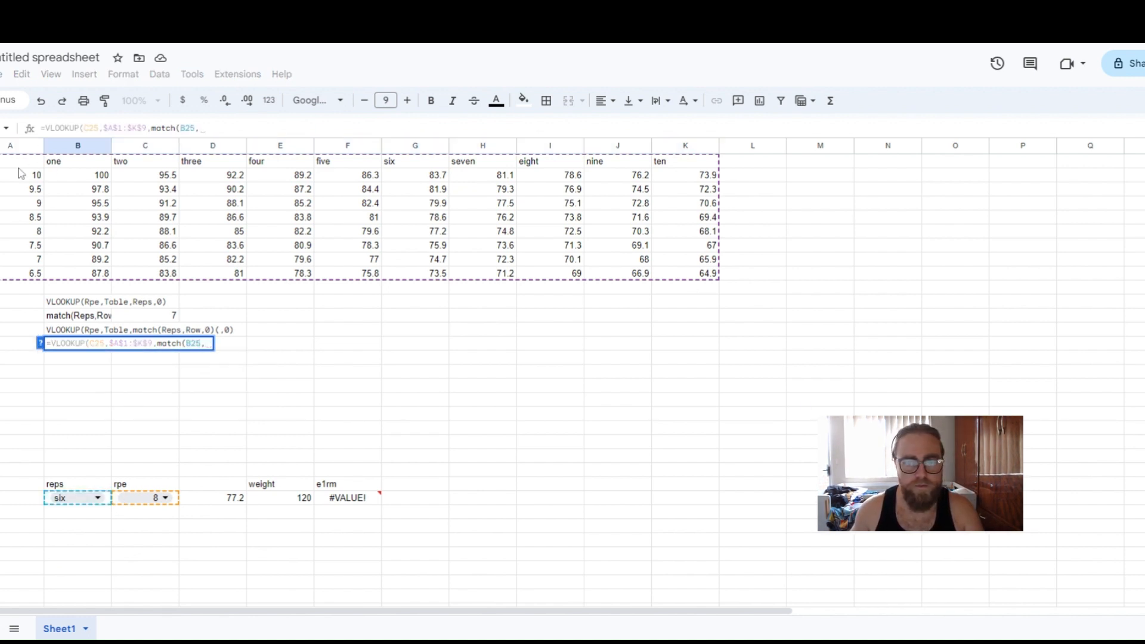
drag(22, 166, 682, 175)
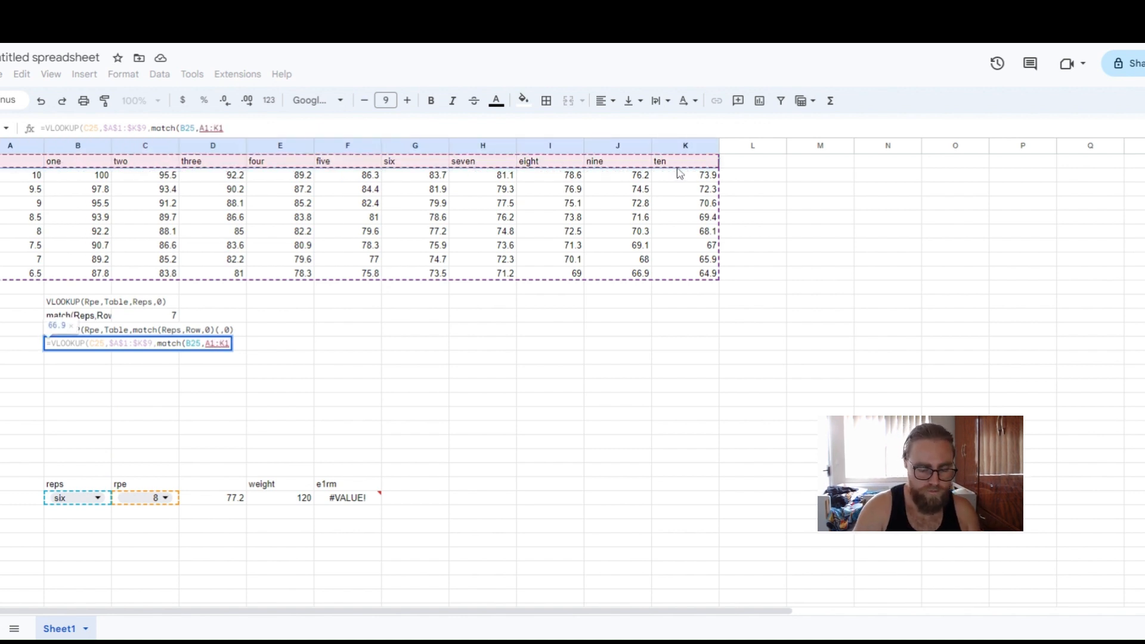
key(F4)
text(,0))
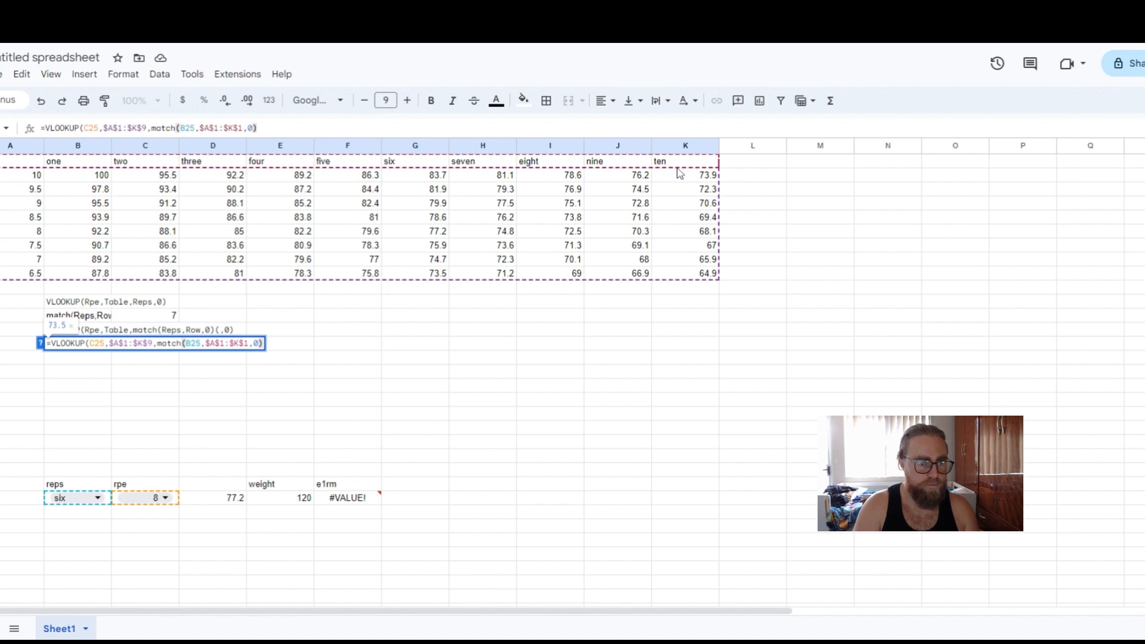
text(,0)
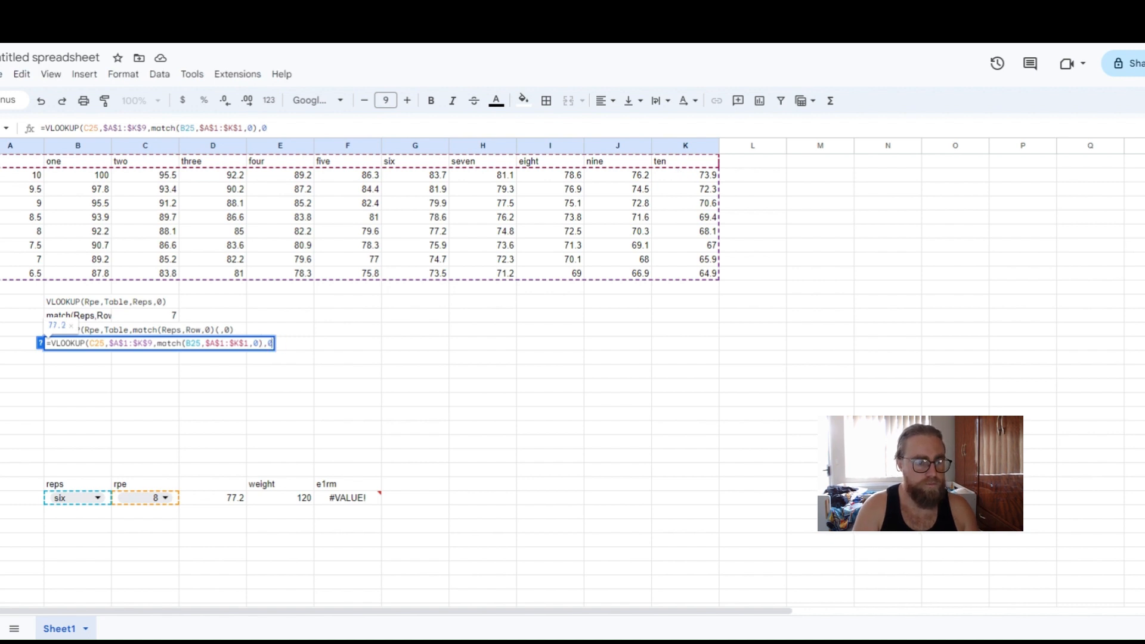
key(Return)
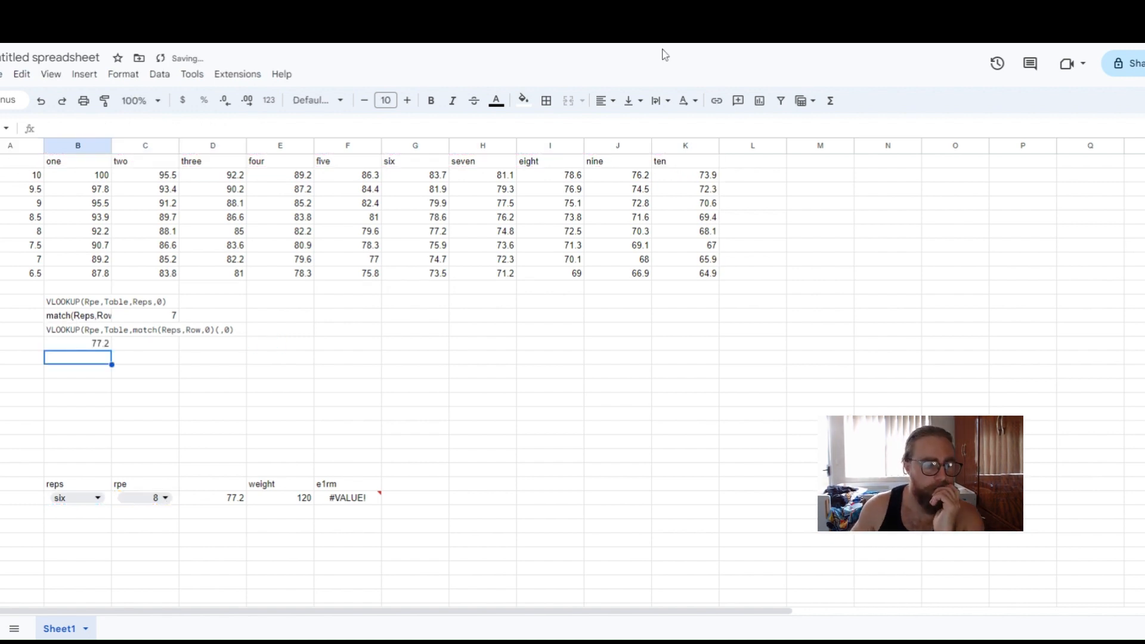
Compare the reps dropdown, the matching table cell for rpe 8 and six reps, and the new formula's result.
click(108, 505)
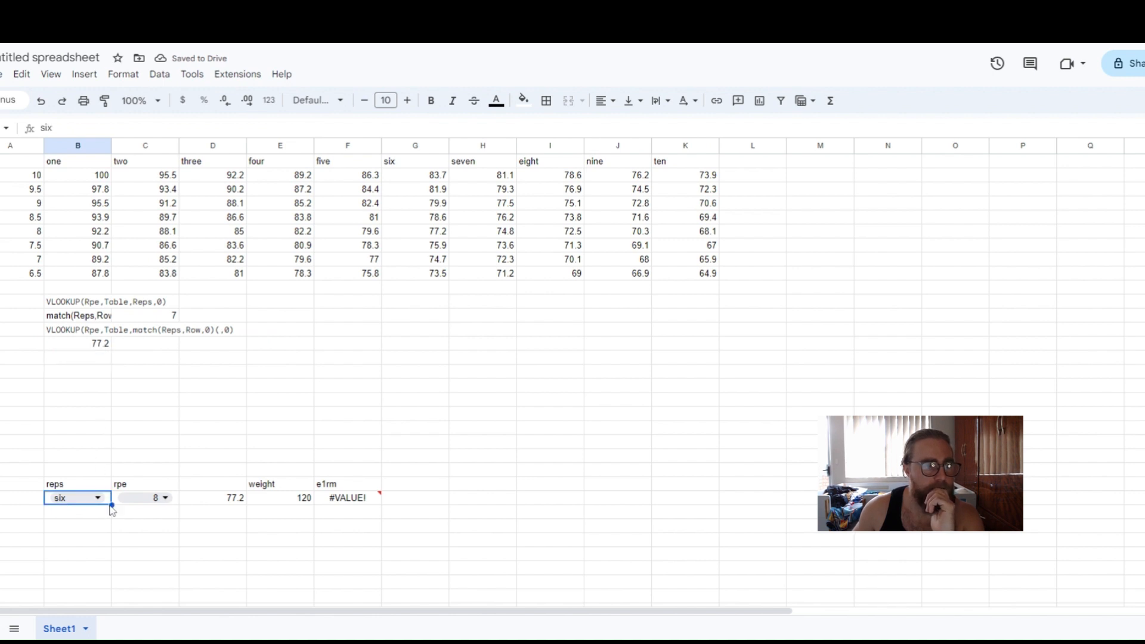
click(96, 234)
click(416, 233)
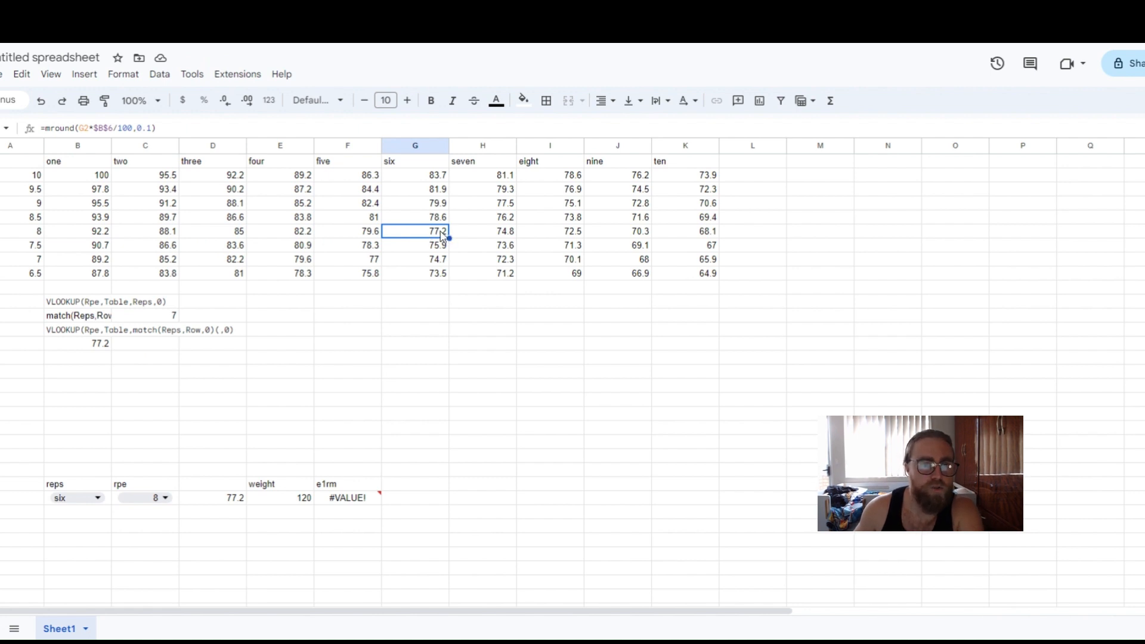
click(106, 345)
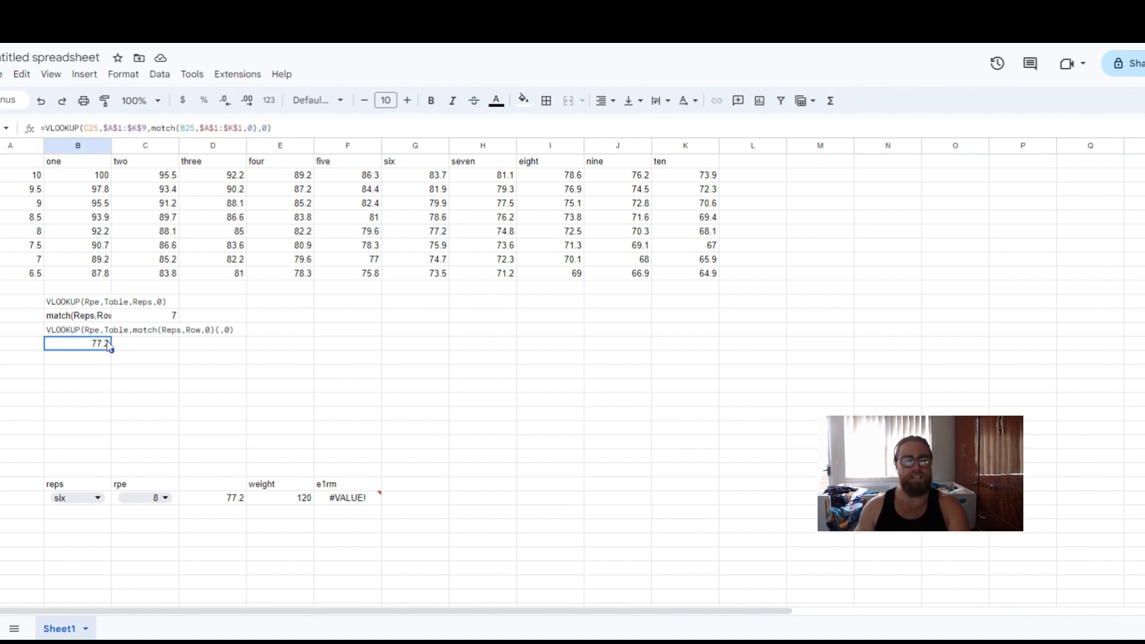